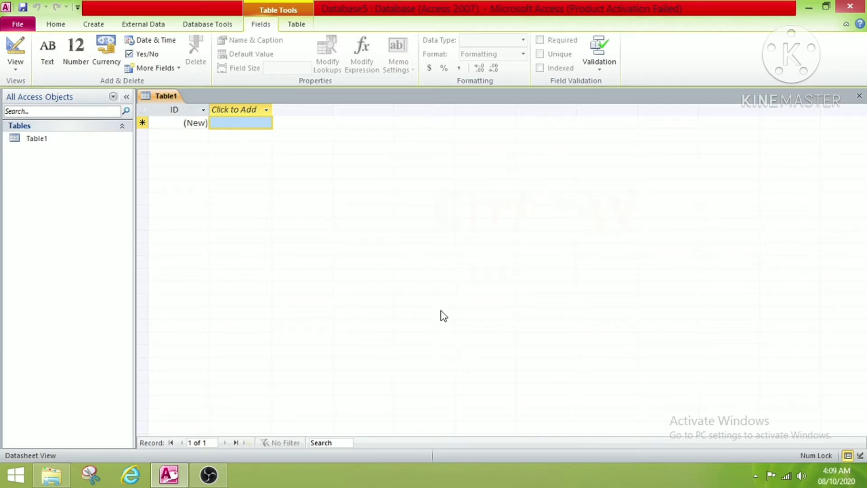
- Close the open Table1 and create a new table in Design view
key(ctrl+w)
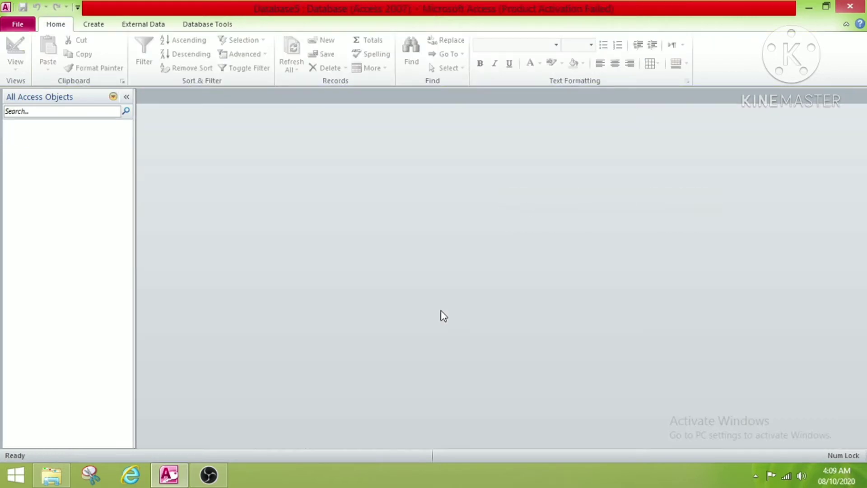
click(94, 26)
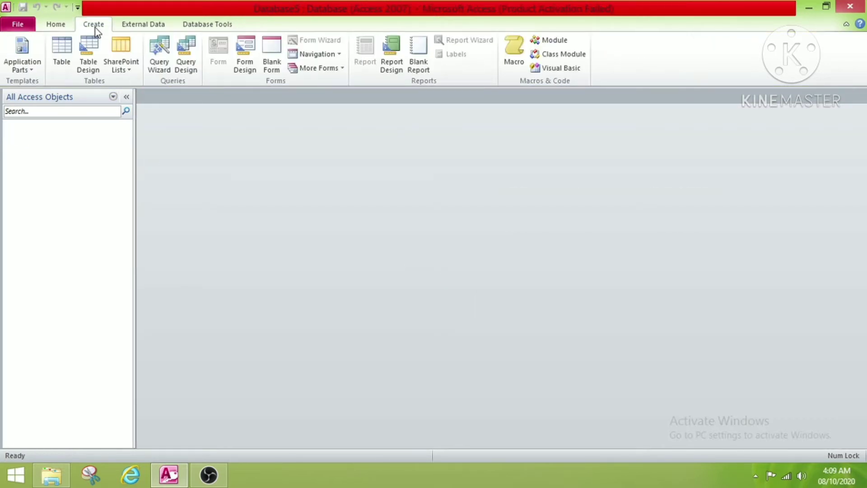
click(89, 75)
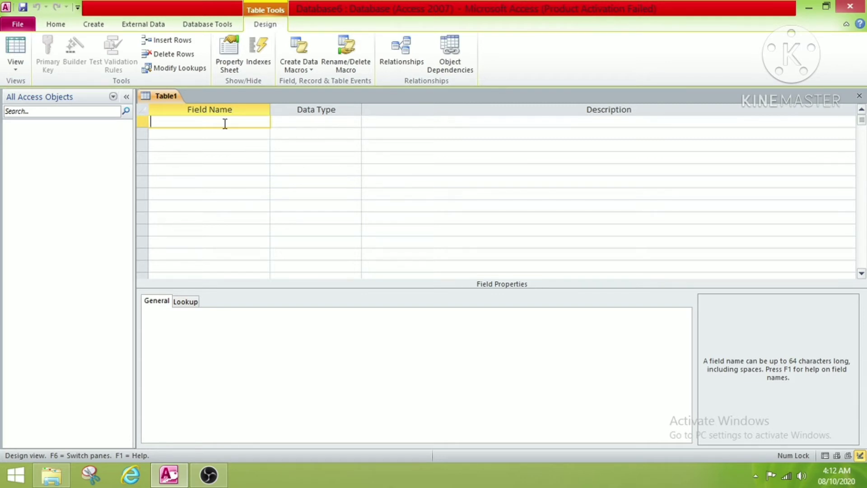
- Define the table's first field as Sno with the AutoNumber data type
text(Sno)
click(304, 122)
click(355, 122)
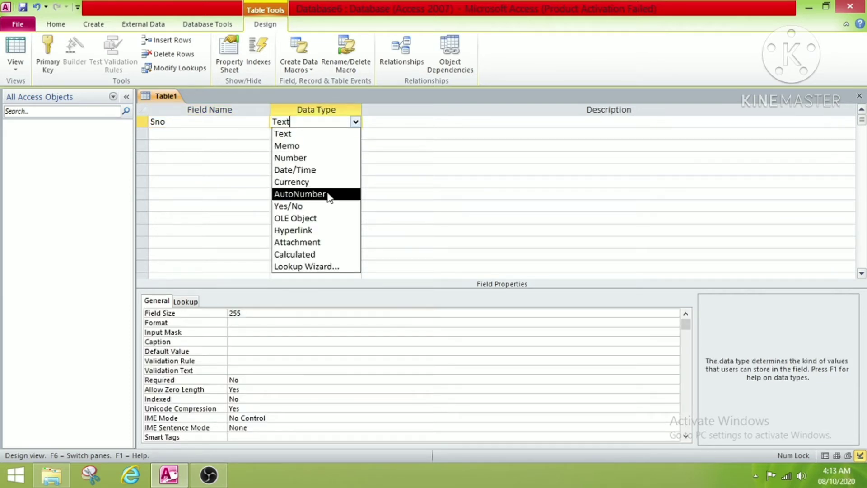
click(300, 194)
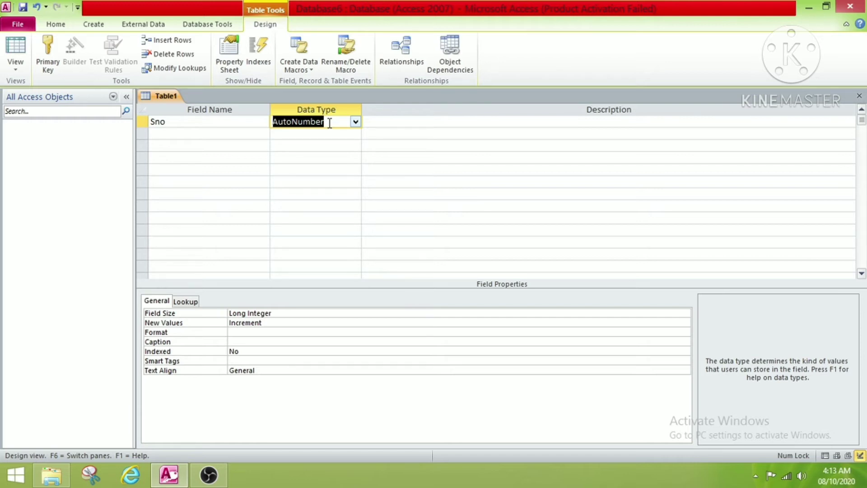
click(388, 121)
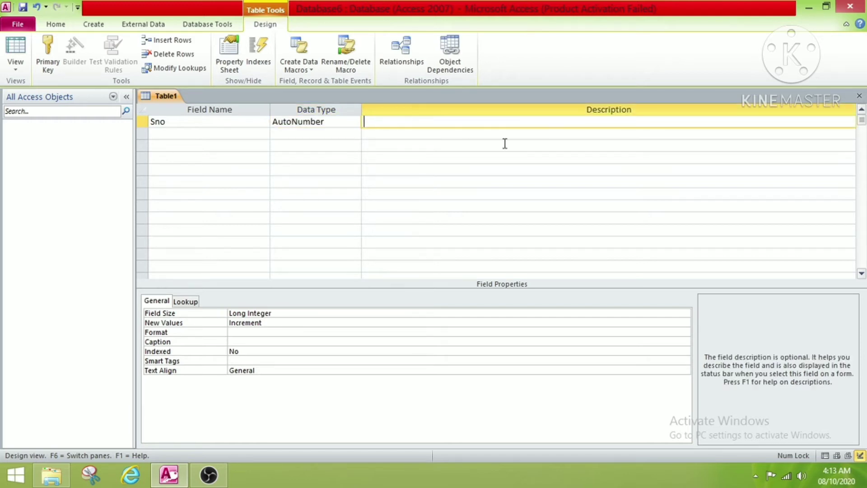
- Add an Hno field with the Number data type and the description "Write a unique number"
click(229, 133)
text(Hno)
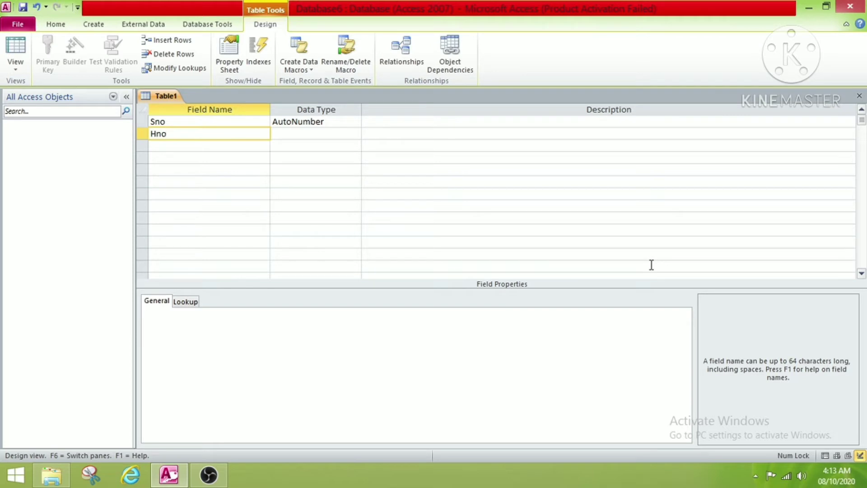
click(308, 134)
click(355, 134)
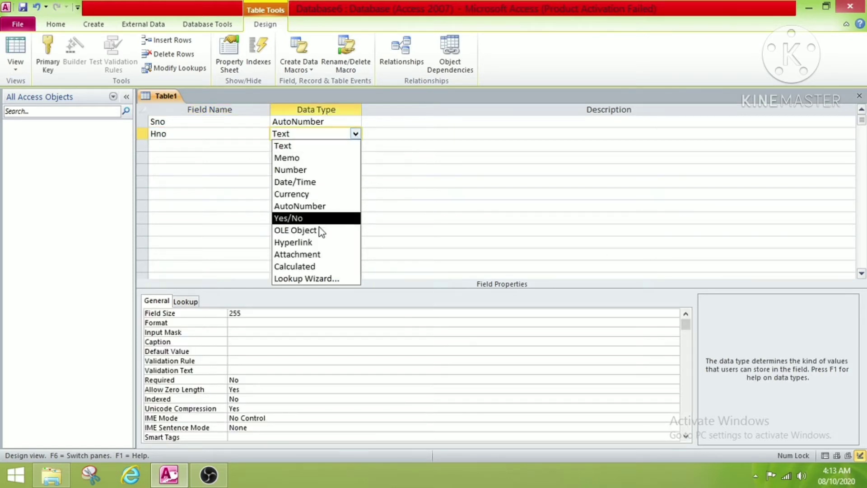
click(303, 171)
click(409, 136)
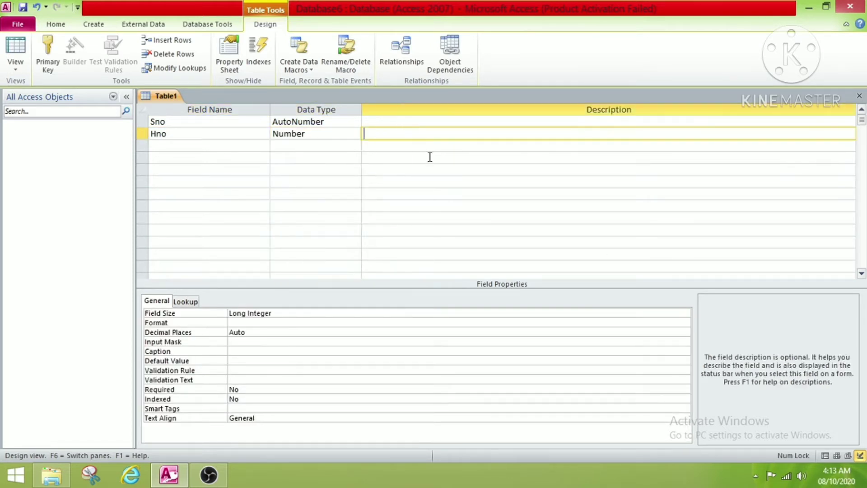
text(Write a unique number)
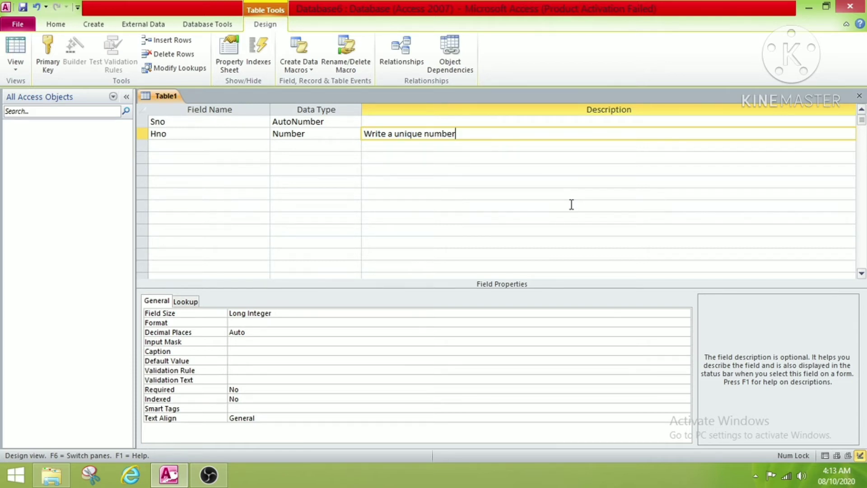
- Add the fields Name and Gender below Hno, both with the Text data type
click(246, 146)
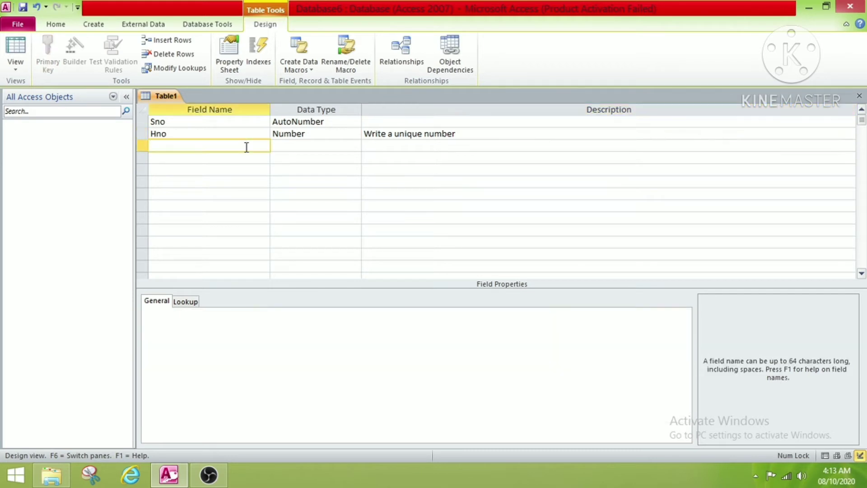
text(Name)
click(340, 147)
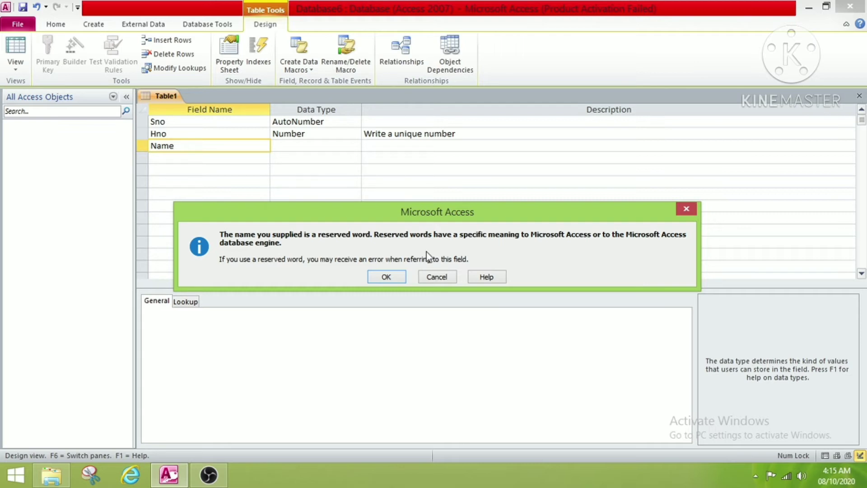
click(386, 276)
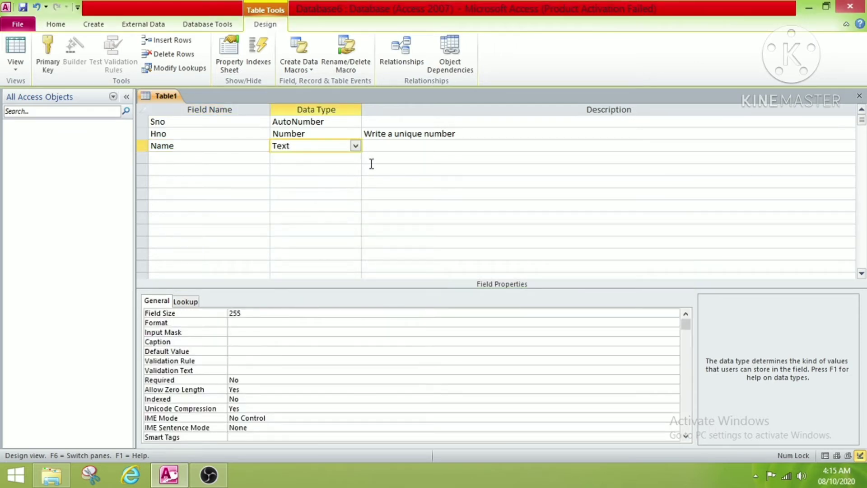
click(251, 158)
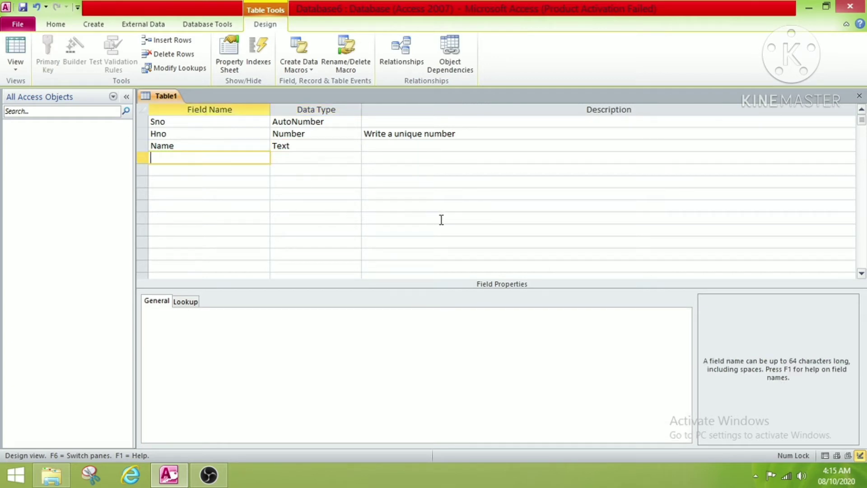
text(Gender)
click(317, 155)
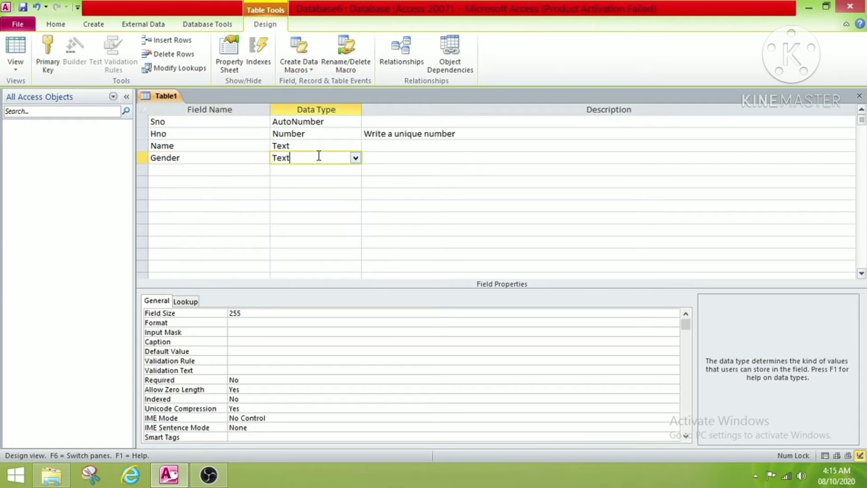
- Add the fields House, Class and Place below Gender, all with the Text data type
click(226, 171)
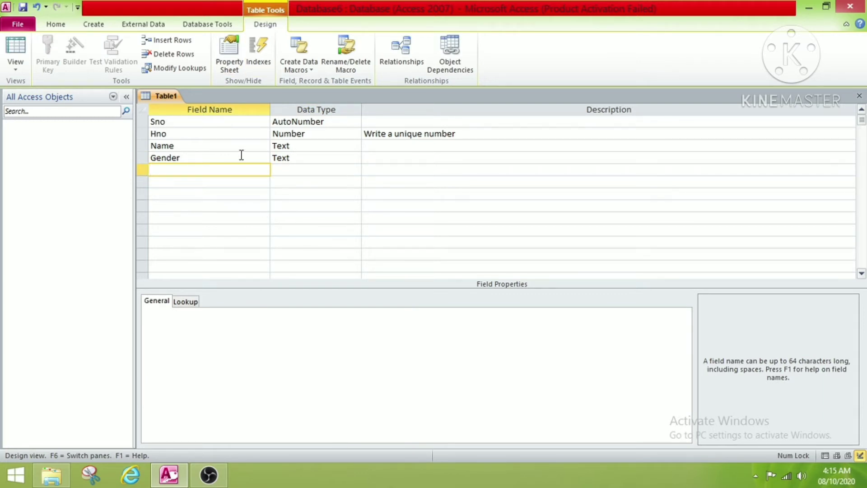
text(House)
key(Tab)
click(187, 184)
text(Class)
key(Tab)
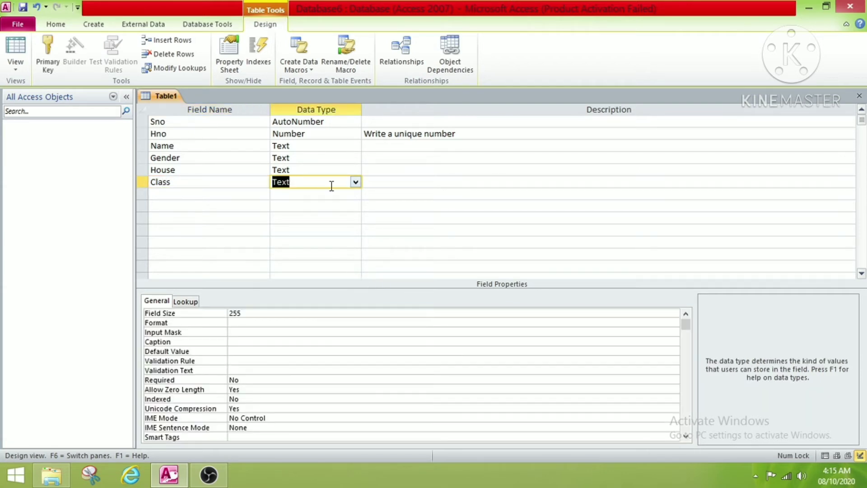
click(186, 194)
text(Place)
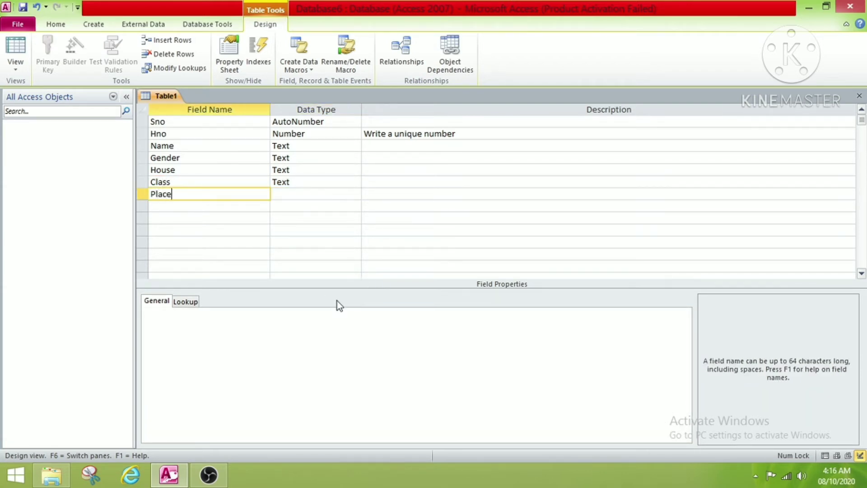
key(Tab)
- Add a DOB field below Place and give it the Date/Time data type
click(236, 204)
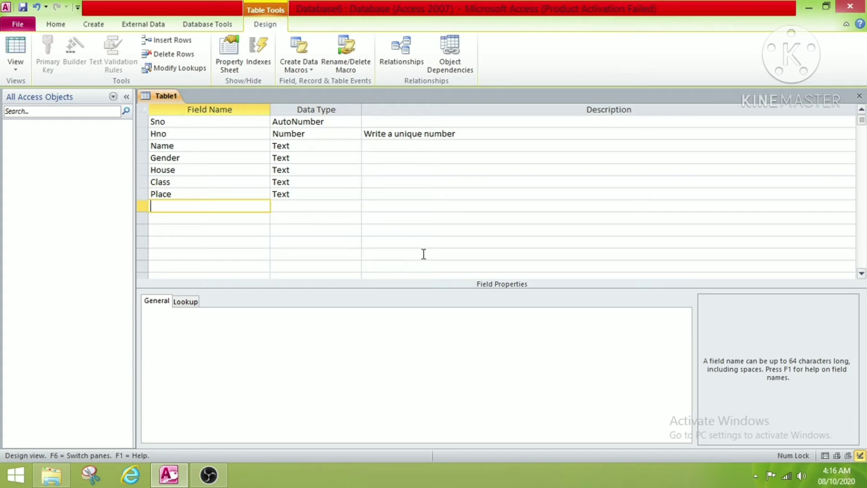
text(DOB)
click(327, 209)
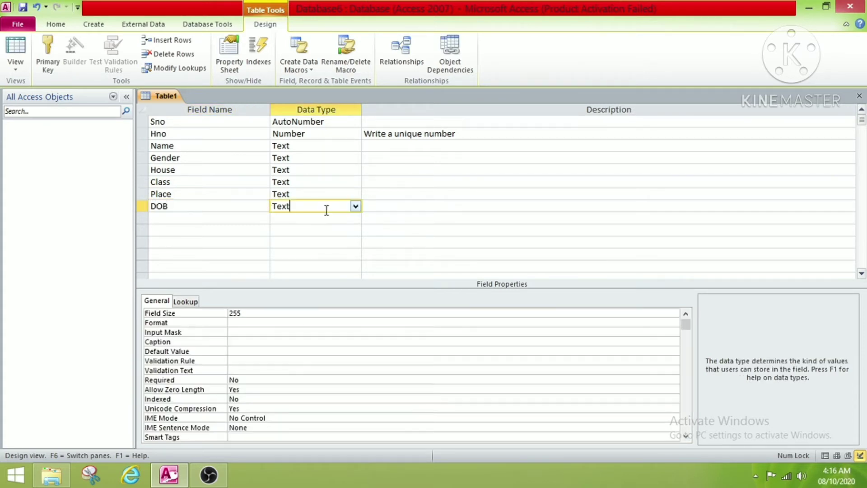
click(355, 206)
click(318, 255)
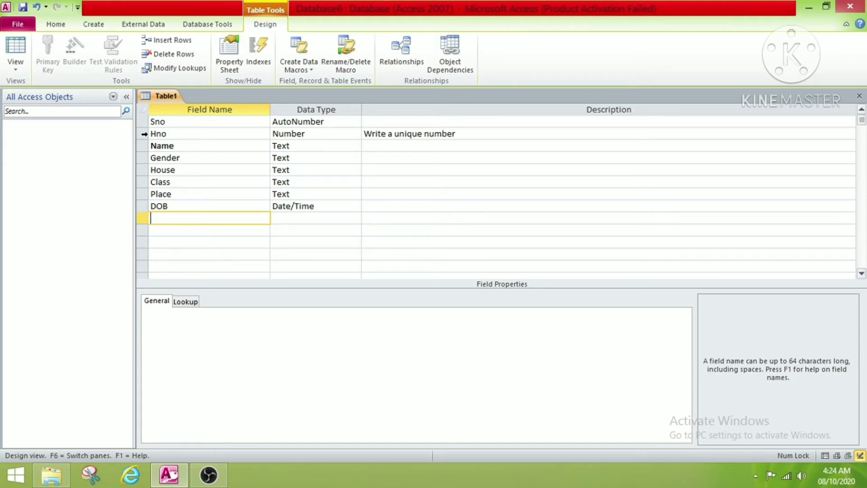
- Set the Hno field as the table's primary key
click(144, 134)
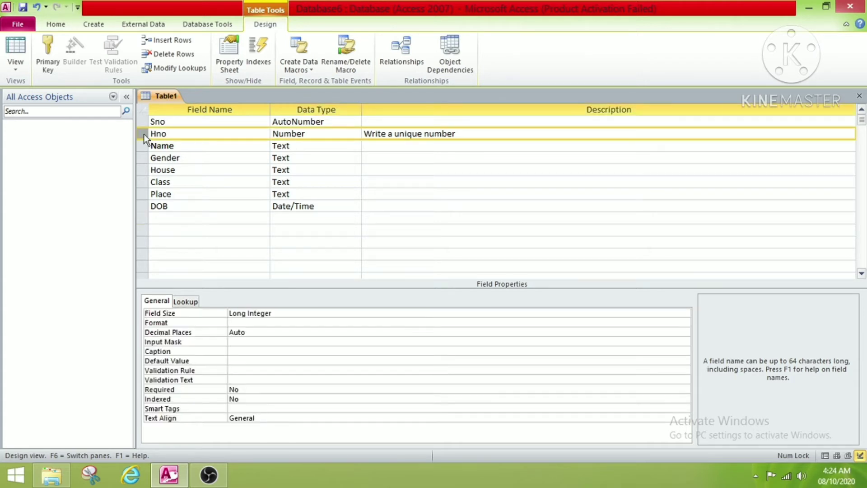
click(48, 62)
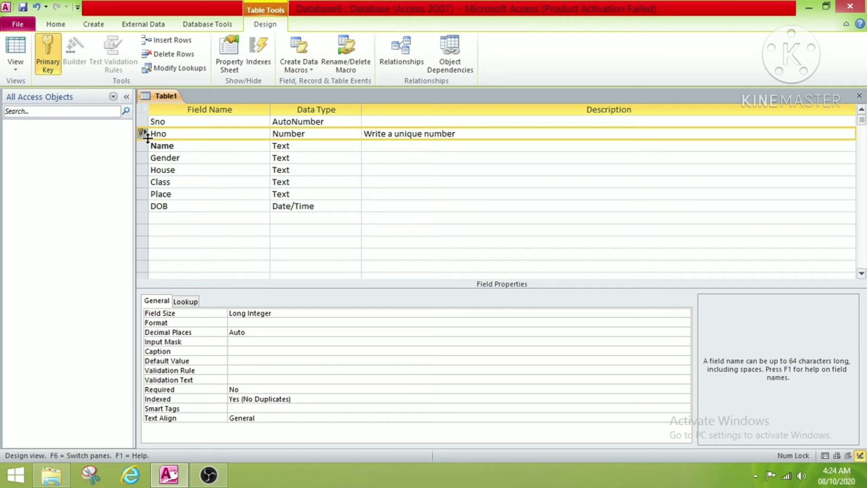
click(167, 221)
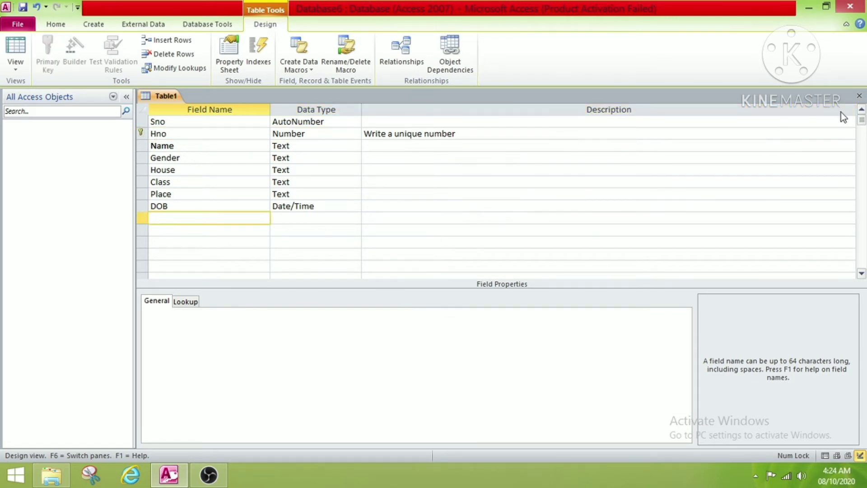
- Close the table design and save the table under the name Students
click(859, 96)
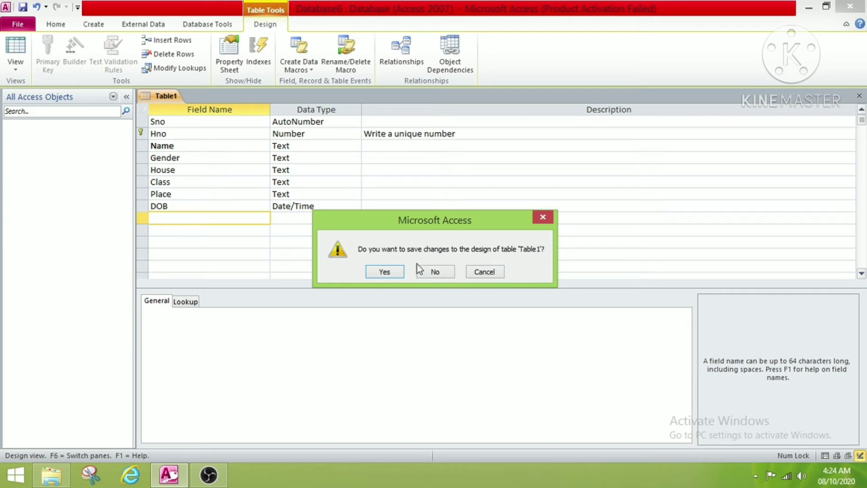
click(391, 271)
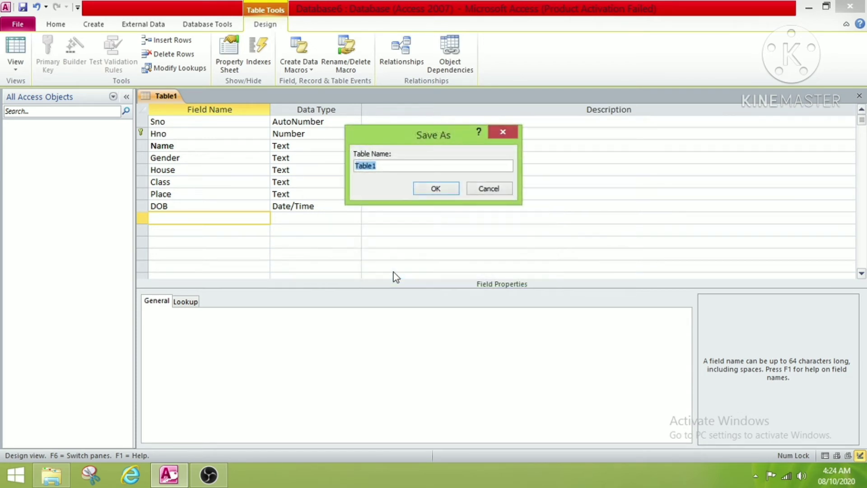
text(Students)
click(436, 188)
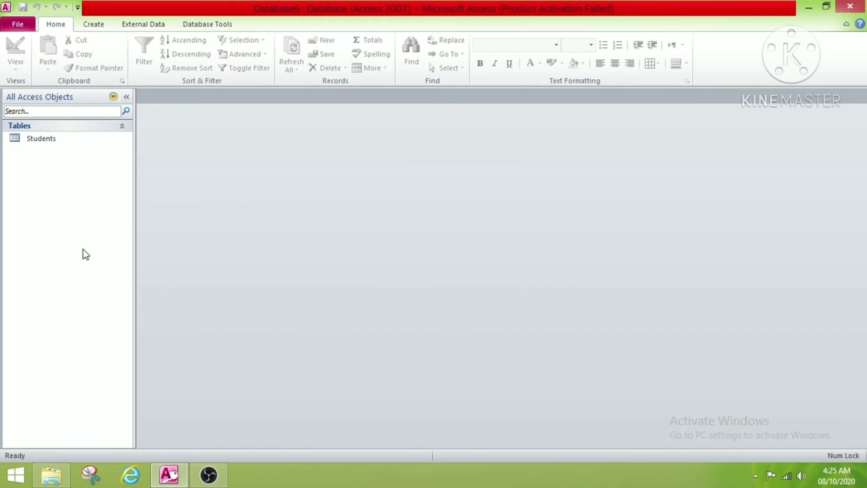
- Open the Students table and enter the first record's Hno, the student's name and gender M
double_click(45, 139)
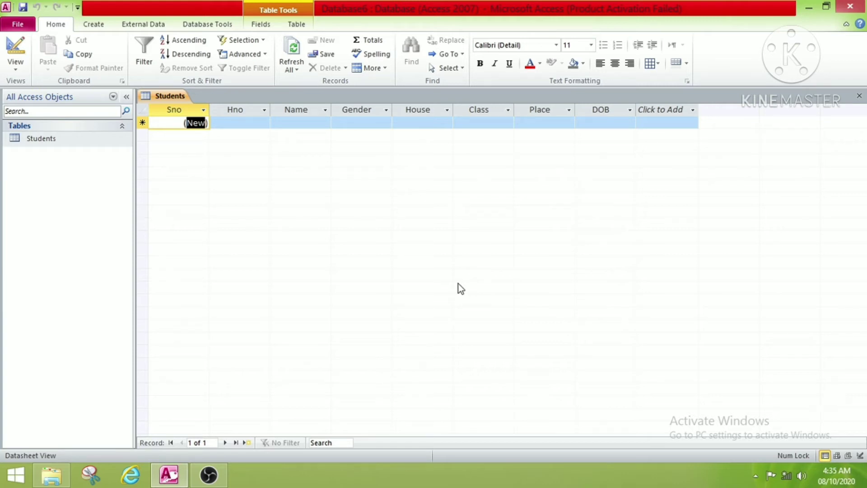
key(1)
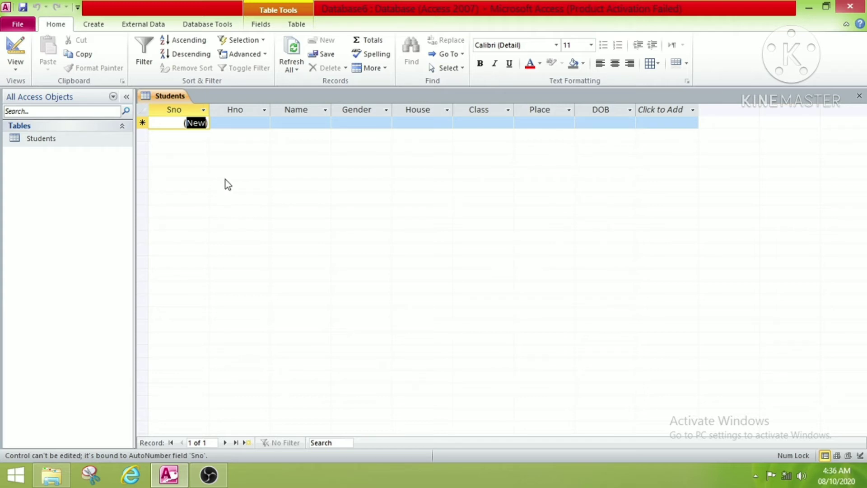
click(249, 122)
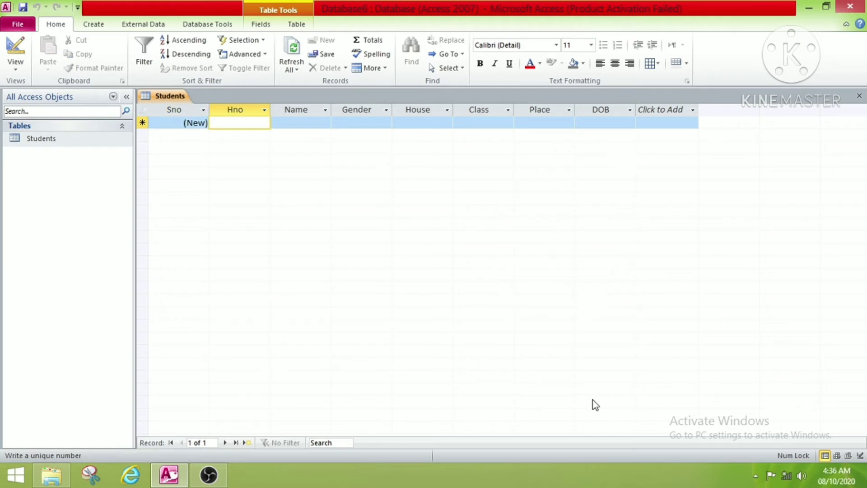
text(1343)
key(Tab)
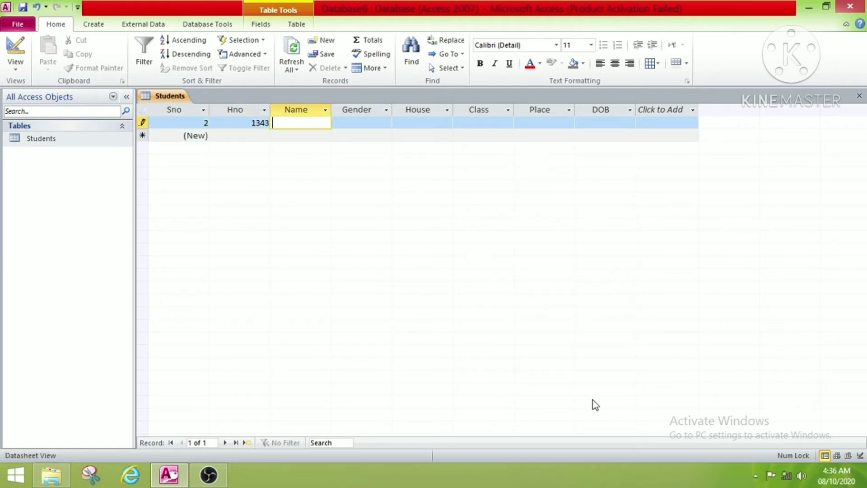
text(Rishi)
key(Tab)
text(M)
key(Tab)
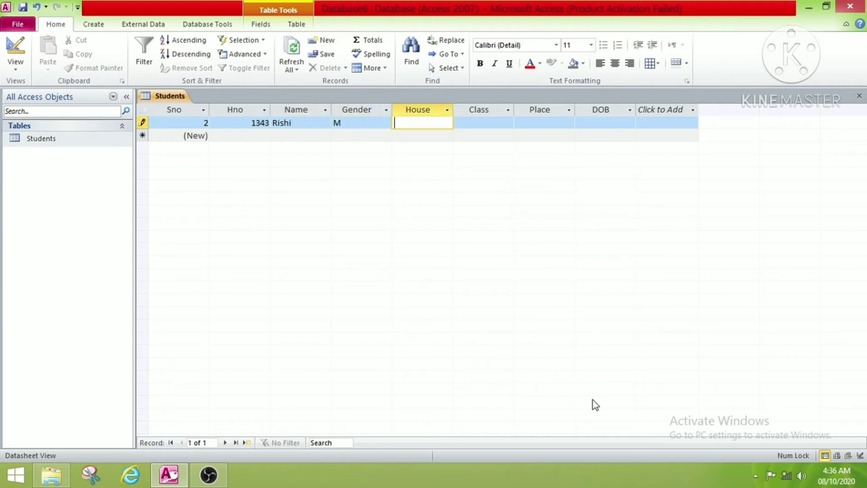
- Complete the first student record with house Rana, class 10 A, place Delhi and the student's date of birth
text(Rana)
key(Tab)
text(10 A)
key(Tab)
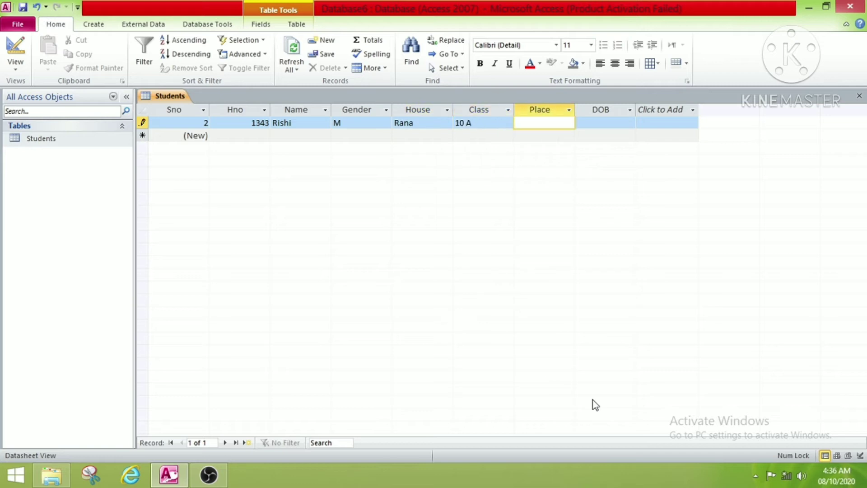
text(Delhi)
key(Tab)
text(5)
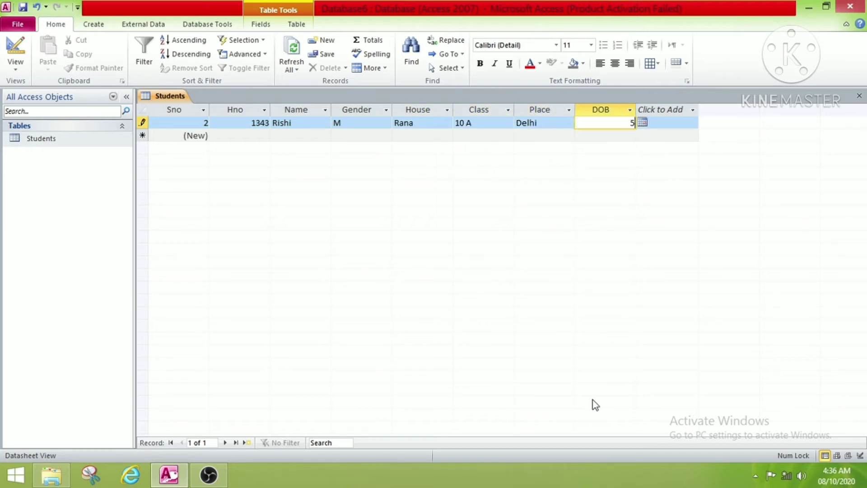
text( oct, 2005)
key(Tab)
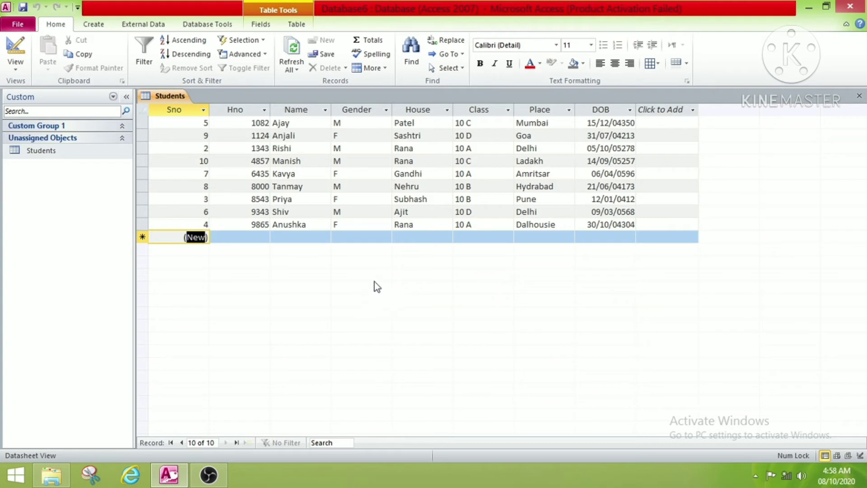
- Create a new query design on the Students table and enlarge its field list to show every field
click(104, 29)
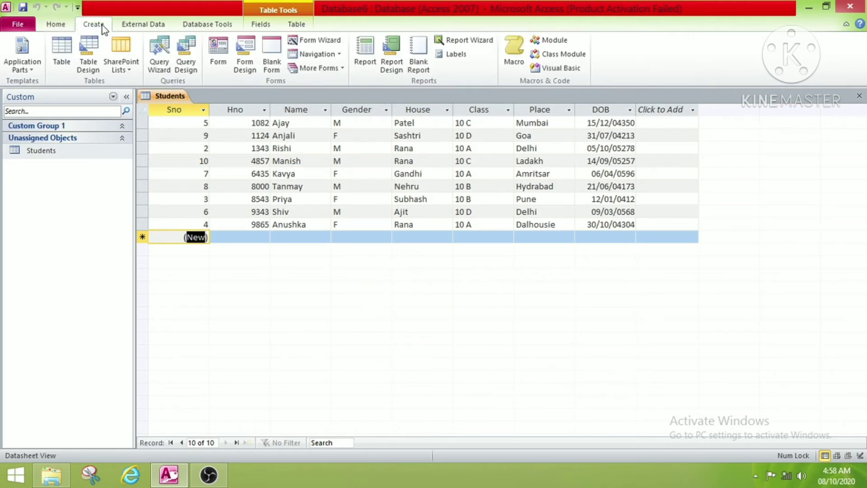
click(193, 68)
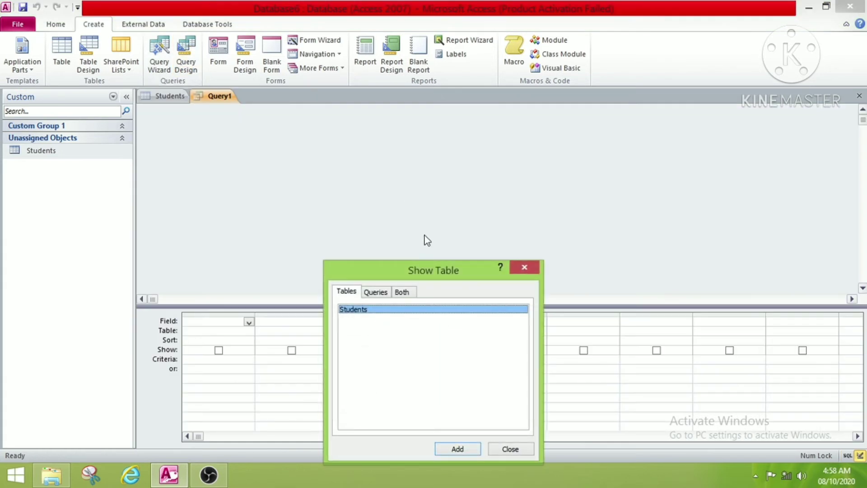
drag(427, 273, 471, 115)
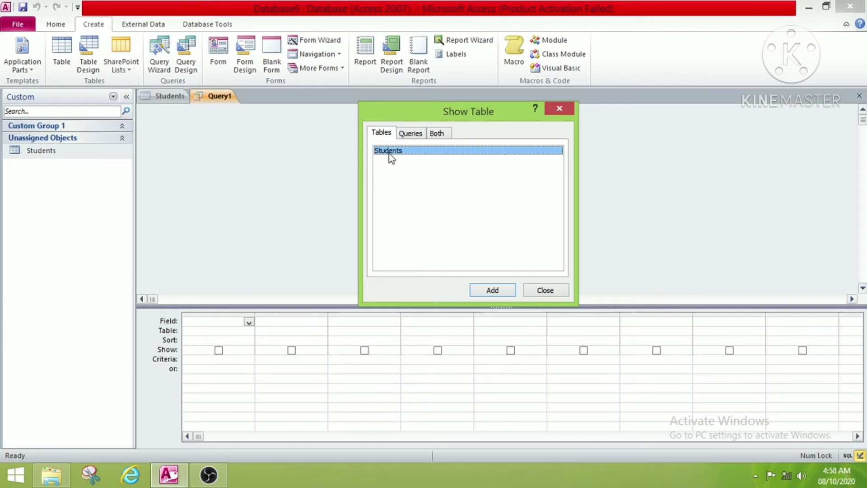
click(498, 288)
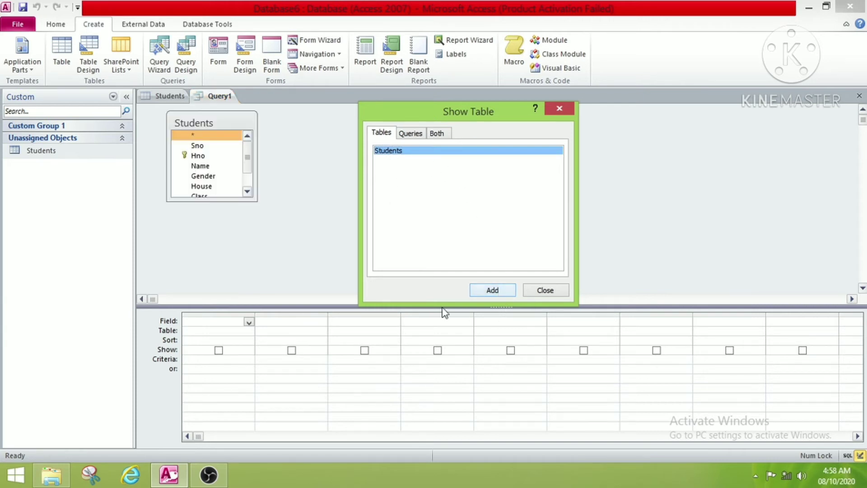
click(545, 289)
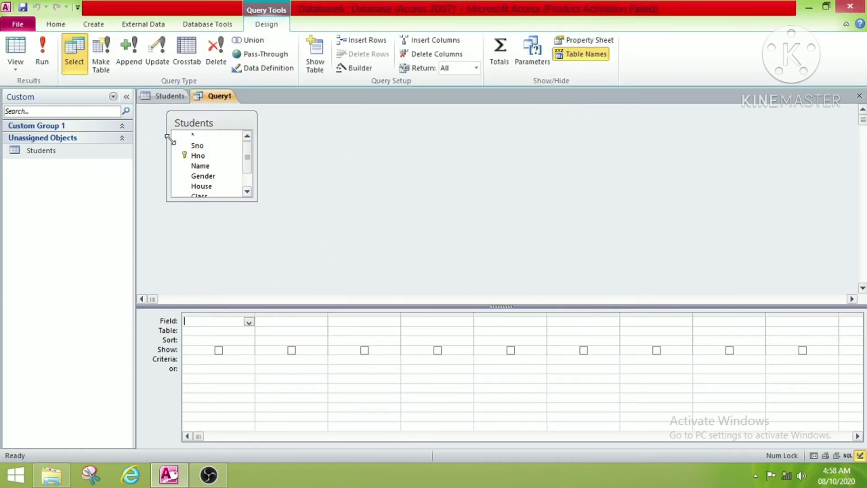
drag(255, 199, 296, 241)
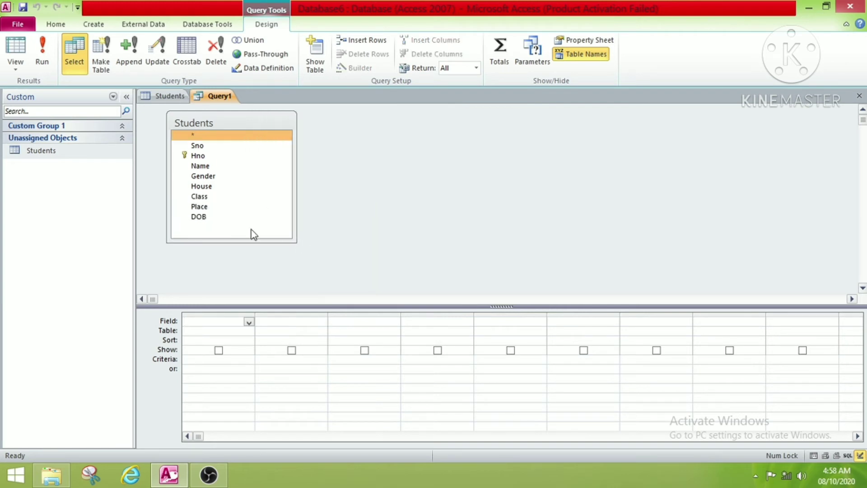
- Write the query in SQL view as SELECT* FROM Students where Hno >= 8000; and display its results as a datasheet
right_click(214, 101)
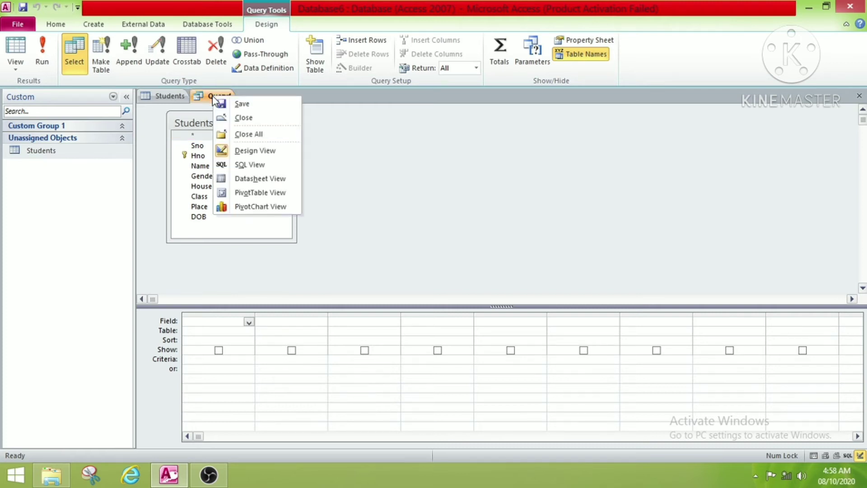
click(256, 167)
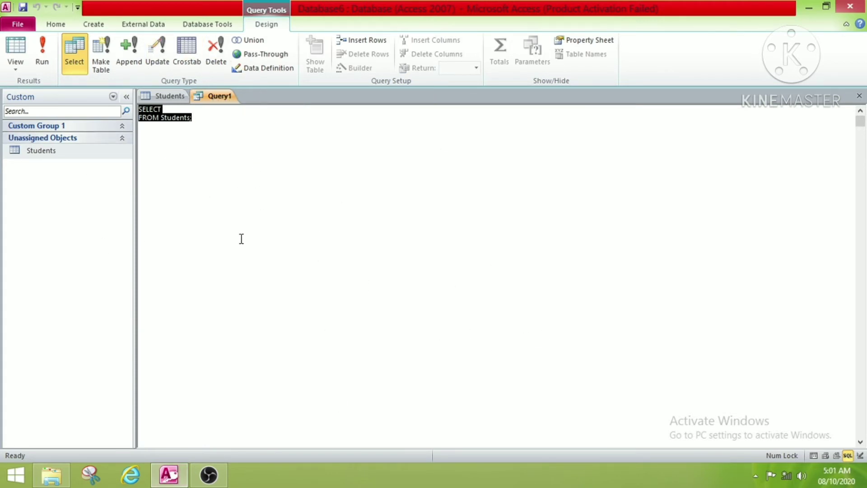
click(208, 137)
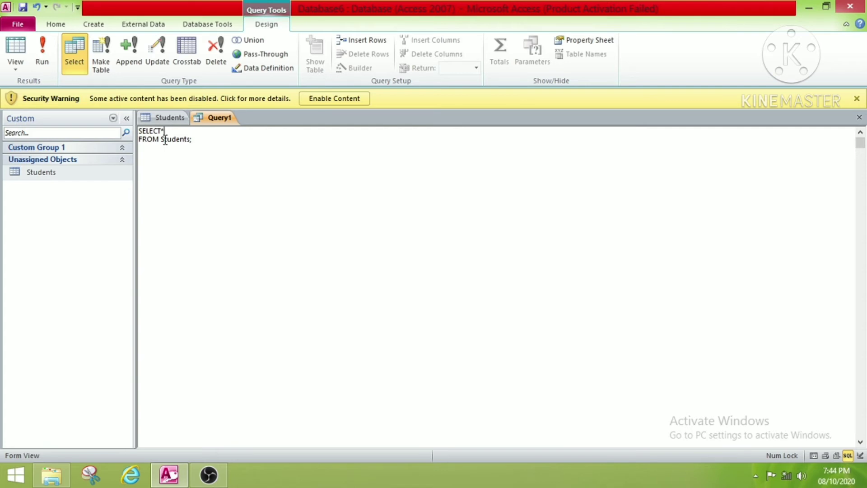
click(193, 140)
key(BackSpace)
text(;)
key(BackSpace)
text(where Hno >=)
key(Delete)
text(800;0;)
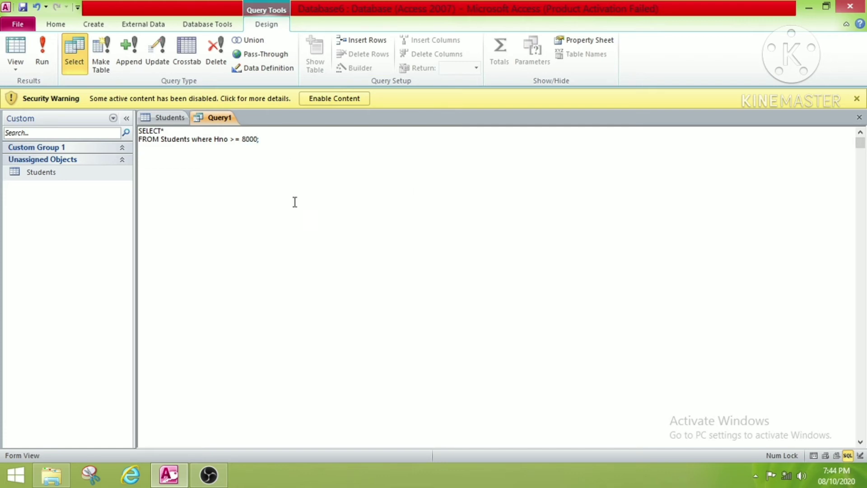
right_click(223, 118)
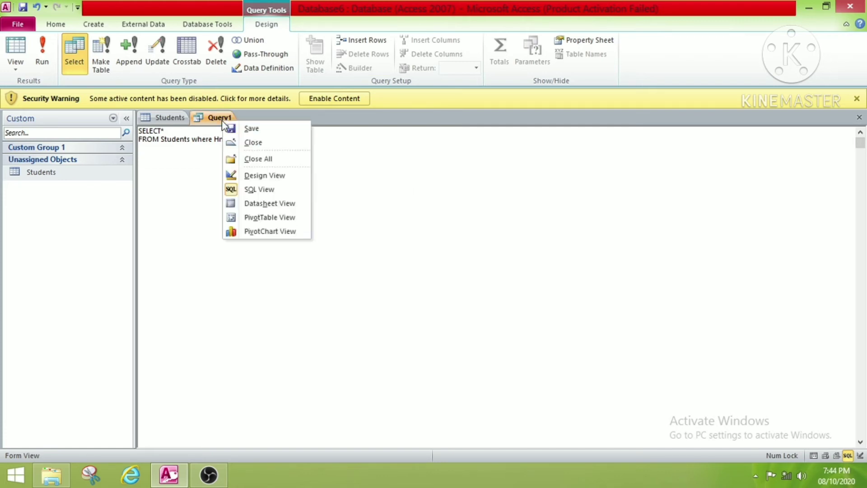
click(284, 204)
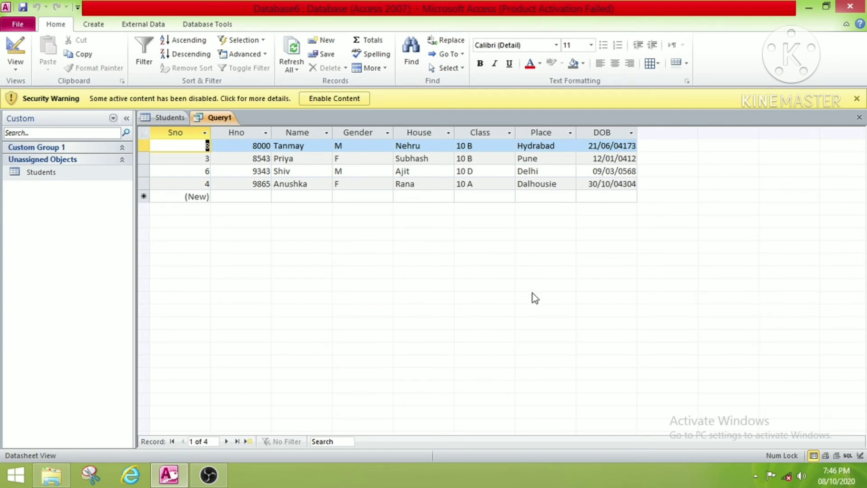
- Save the Hno query under the name Query1
right_click(215, 121)
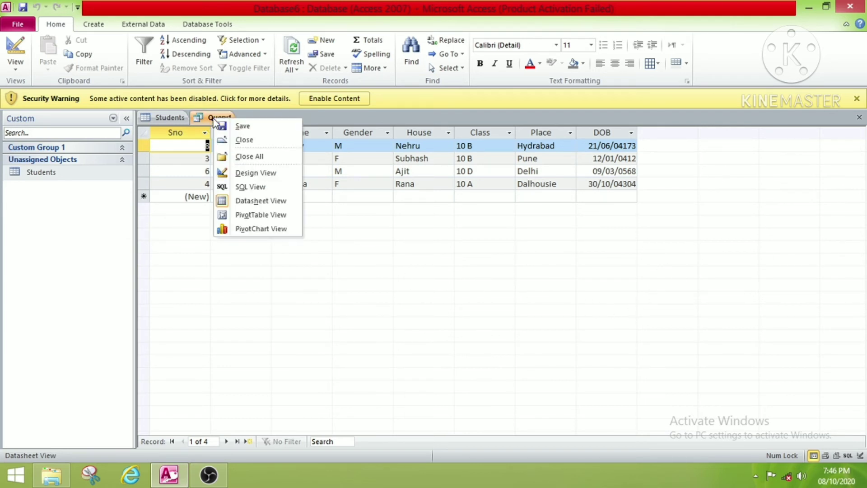
click(243, 126)
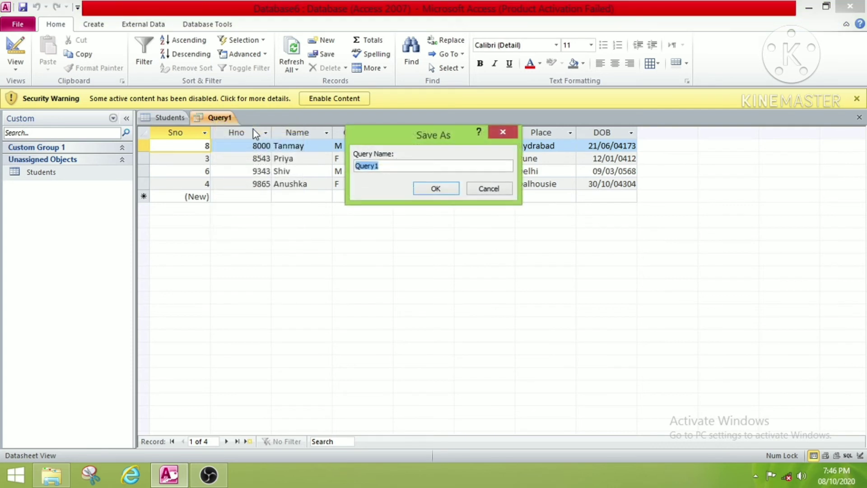
click(381, 166)
click(442, 189)
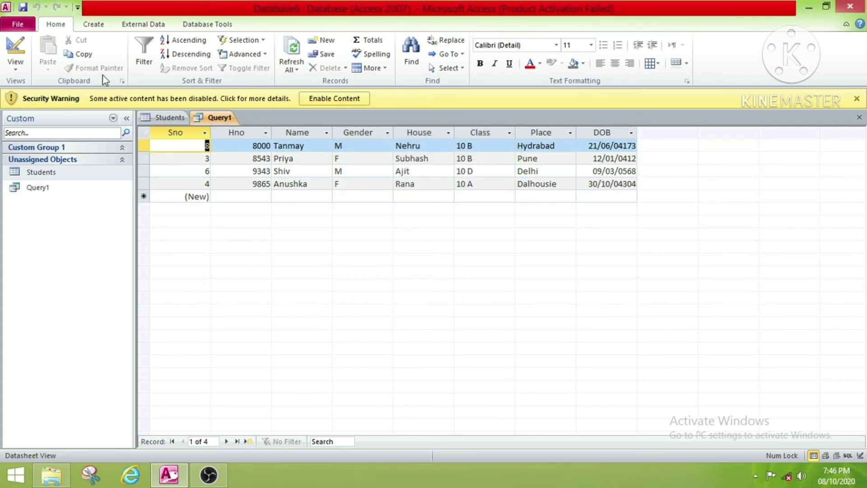
- Create a second query design on the Students table and switch it to SQL view
click(94, 24)
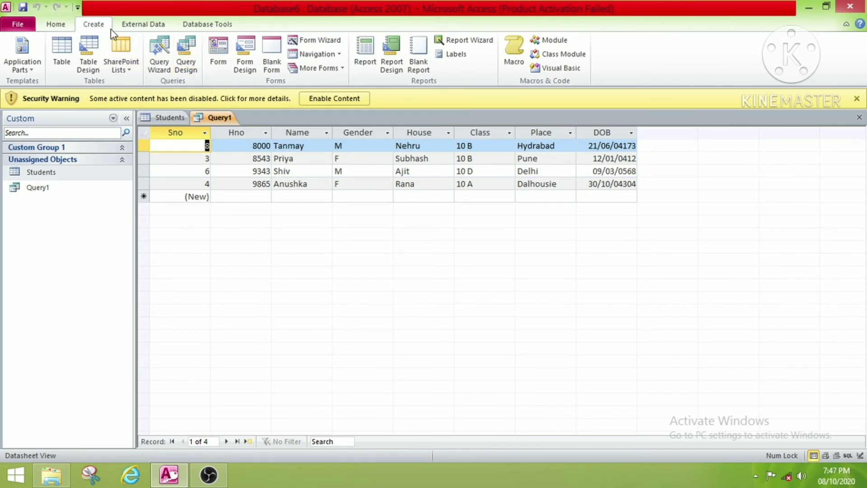
click(183, 57)
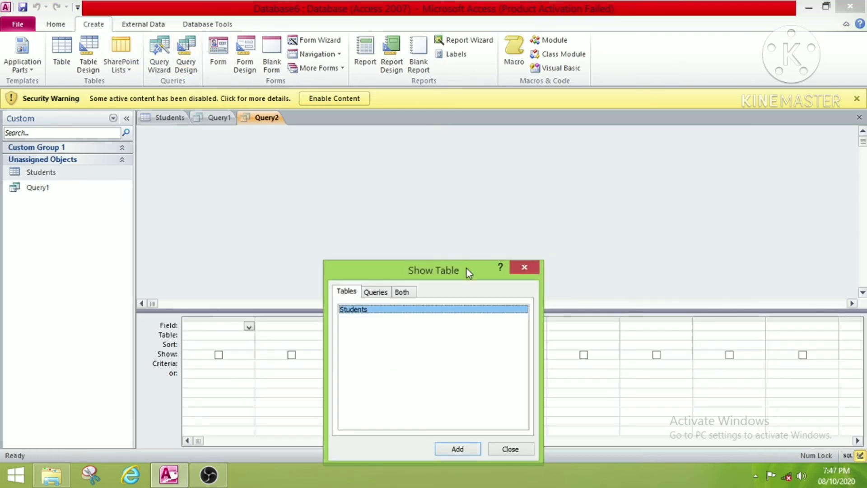
drag(473, 266, 441, 164)
click(449, 340)
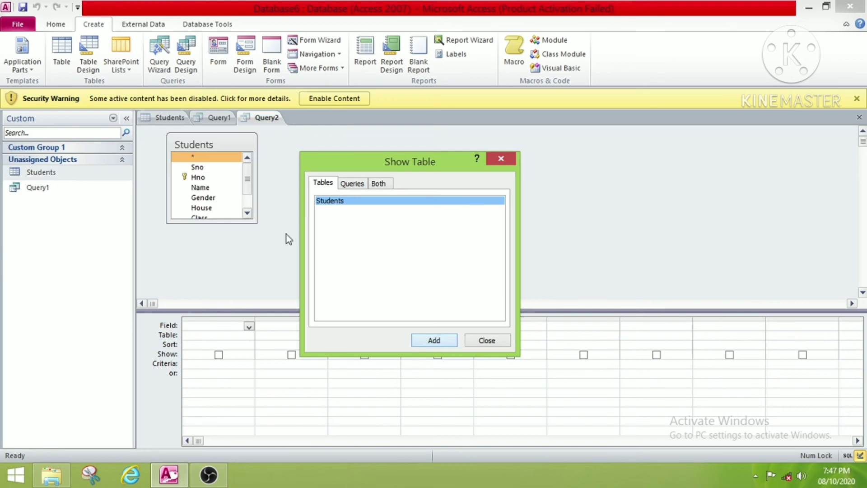
click(486, 340)
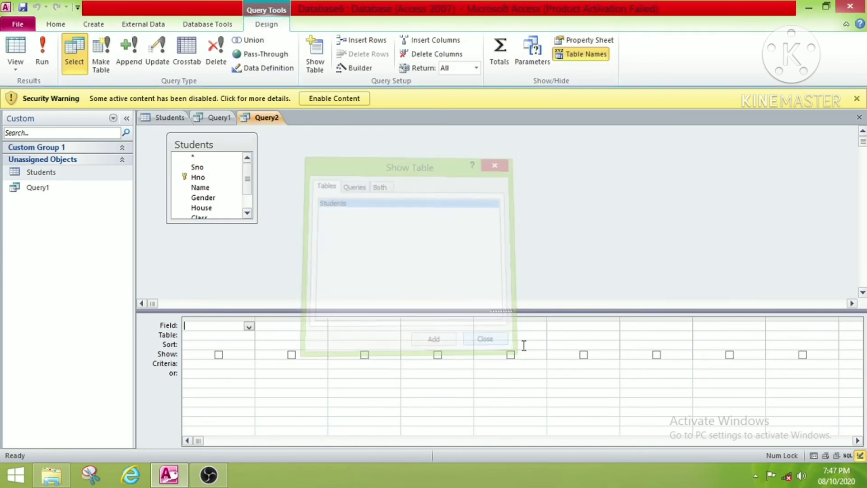
right_click(274, 123)
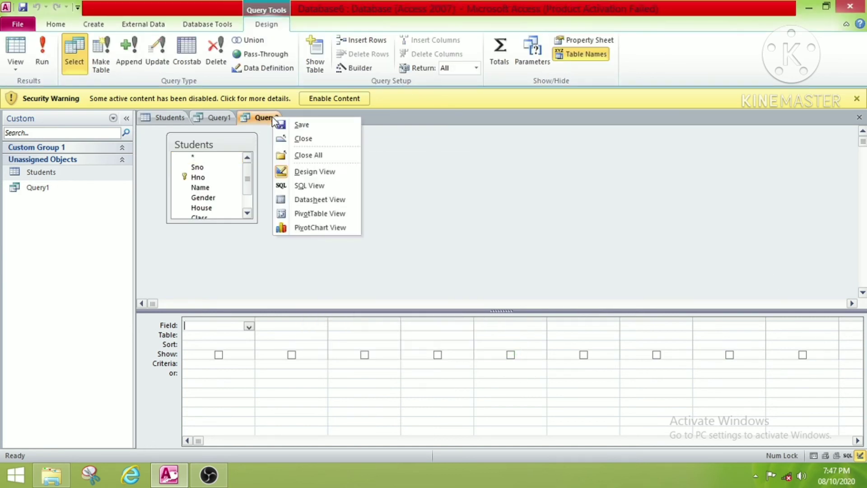
click(318, 186)
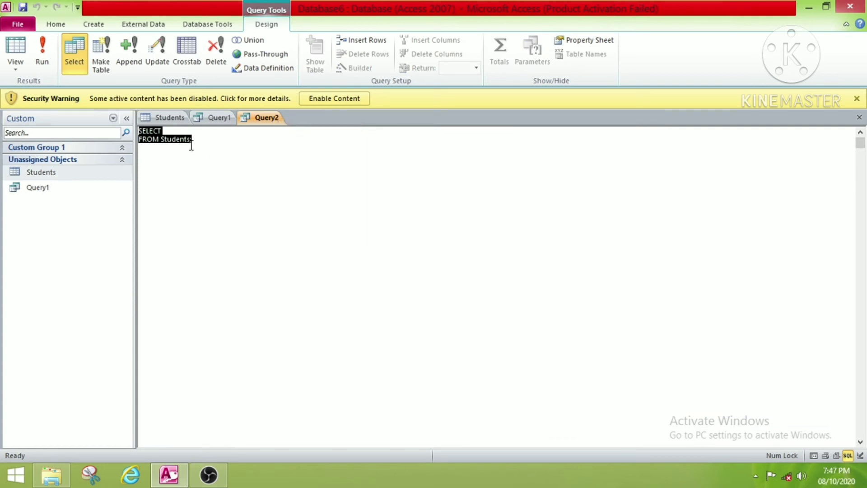
- Write the query SELECT* FROM Students where place = "Delhi"; and display its results as a datasheet
click(208, 146)
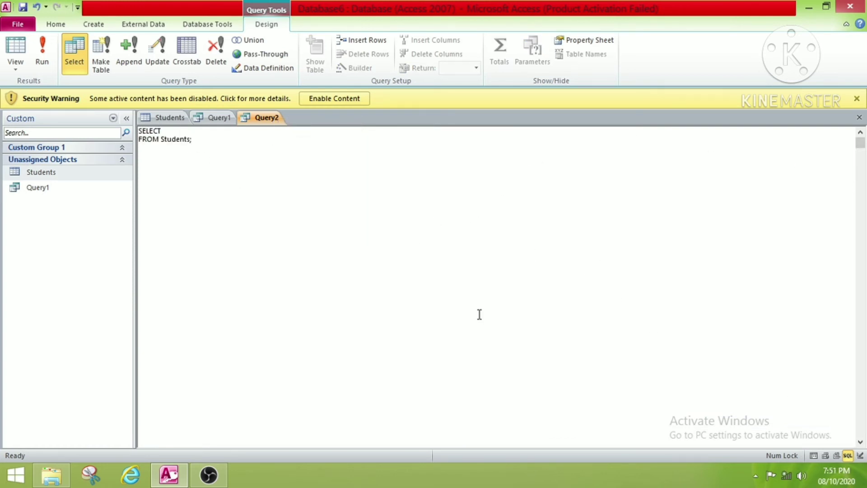
text(*)
text(where )
text(place)
text( =)
text( "De)
text(lh)
text(i";)
key(Return)
right_click(264, 121)
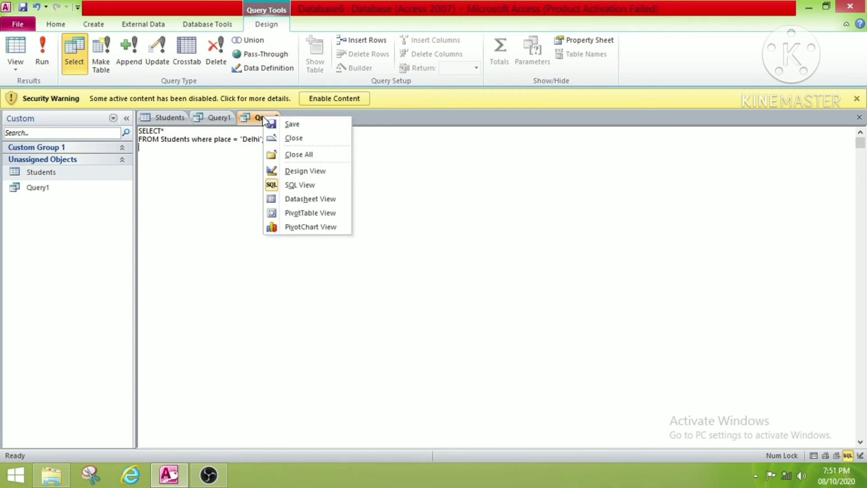
click(316, 199)
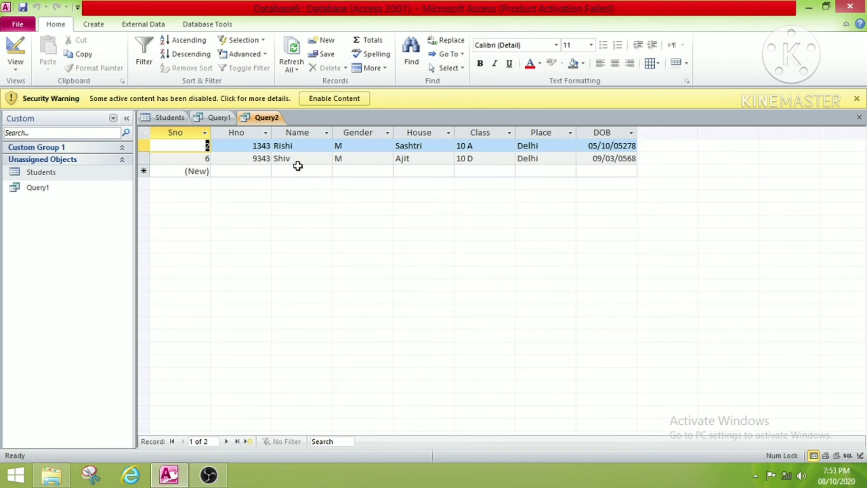
- Save the Delhi query under the name Delhi_stu
right_click(270, 117)
click(334, 126)
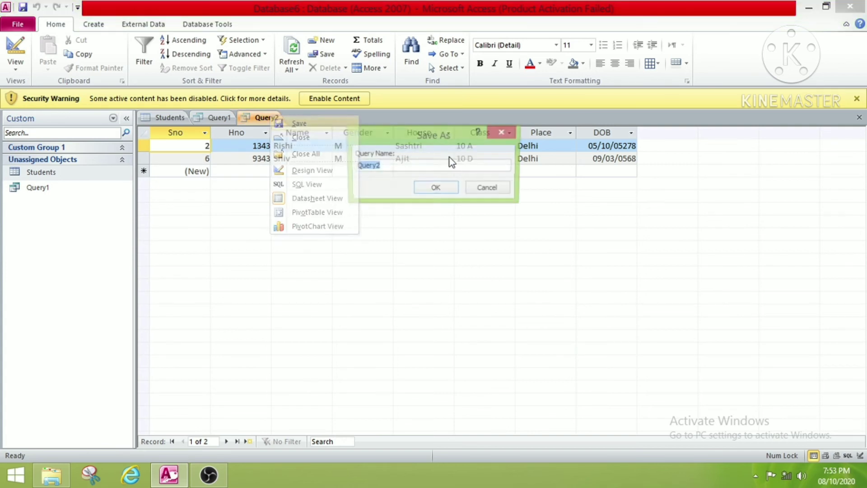
key(BackSpace)
text(Delhi)
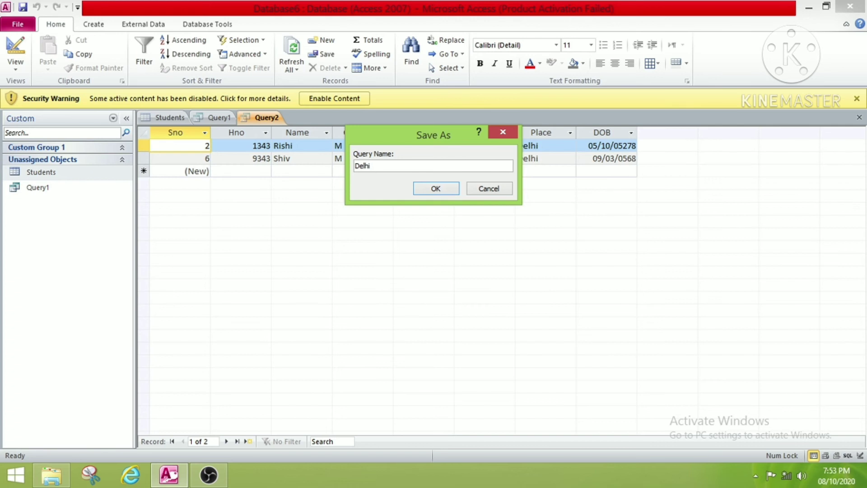
text(_stu)
click(433, 187)
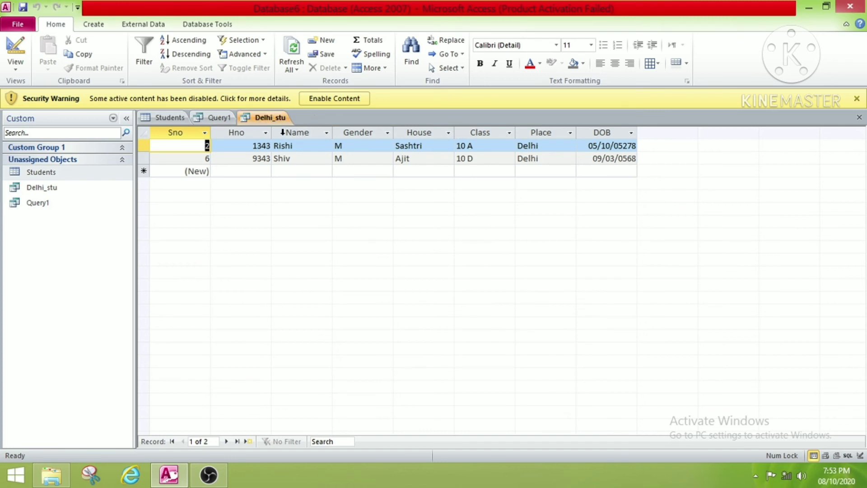
- Create a third query design on the Students table and switch it to SQL view
click(93, 25)
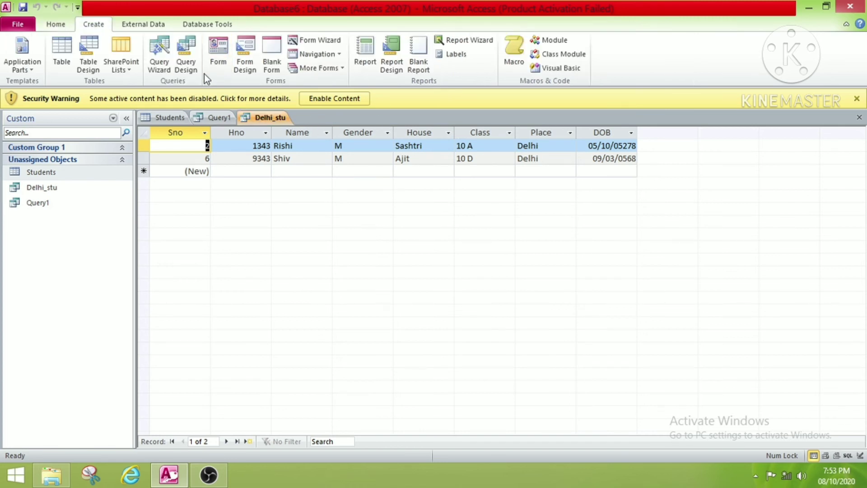
click(185, 53)
drag(404, 256, 395, 207)
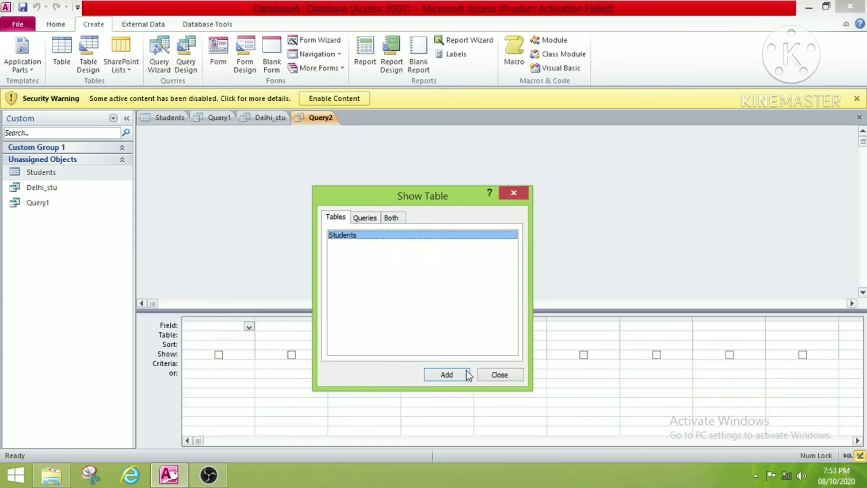
click(461, 373)
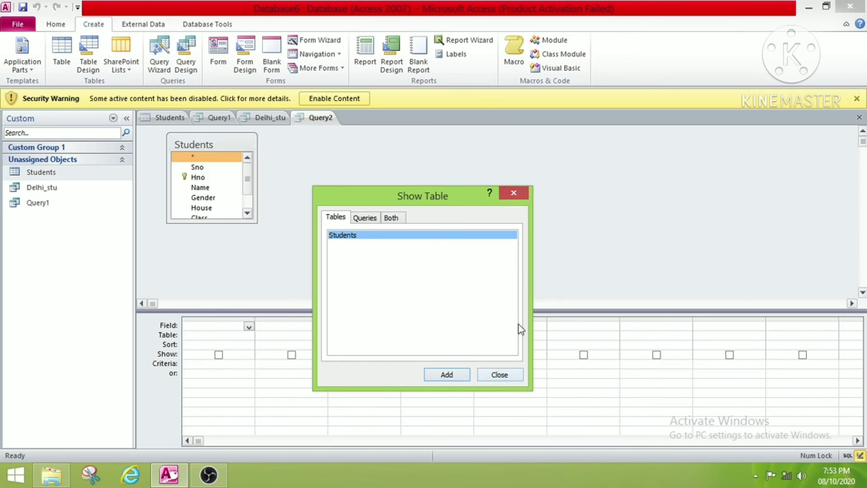
click(499, 374)
right_click(310, 123)
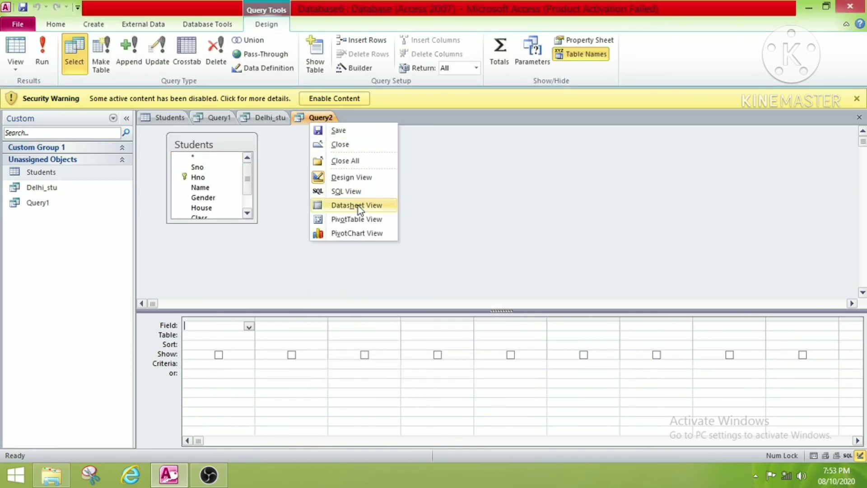
click(356, 192)
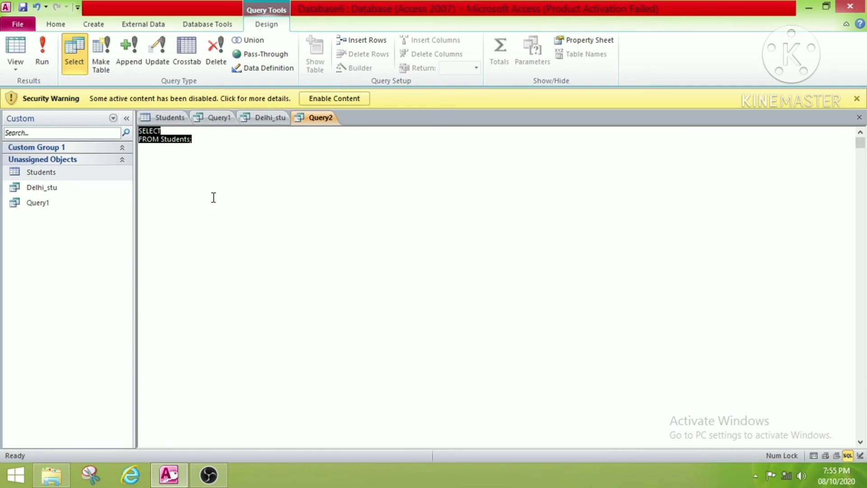
- Write a query selecting all fields from Students where gender = "M" and display its results as a datasheet
click(195, 144)
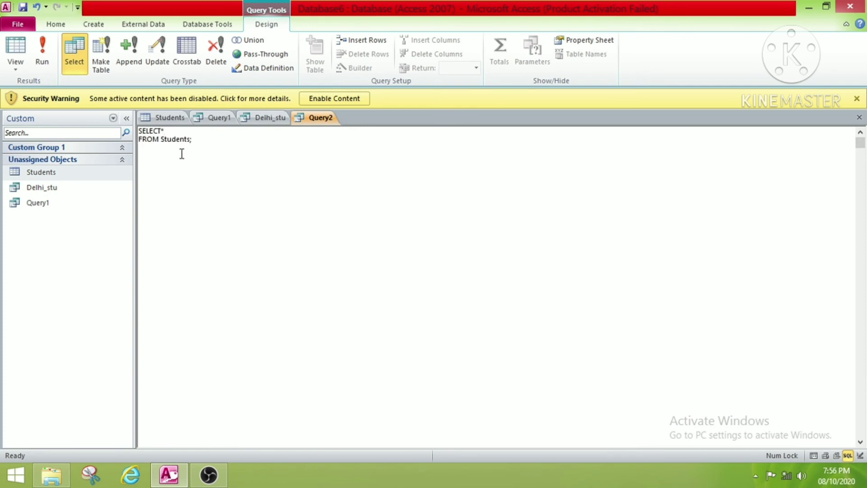
text(where gender)
key(Delete)
text(= ')
key(BackSpace)
key(BackSpace)
text("M)
right_click(318, 121)
click(351, 203)
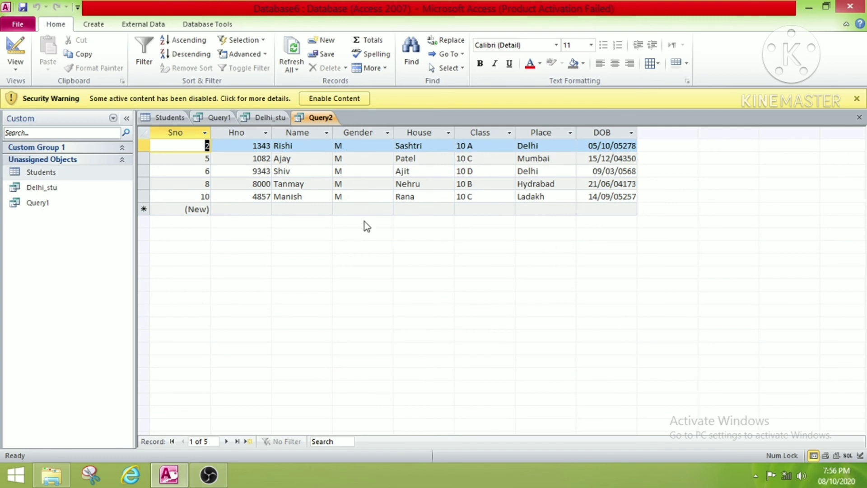
- Save the gender query under the name Male students
right_click(322, 117)
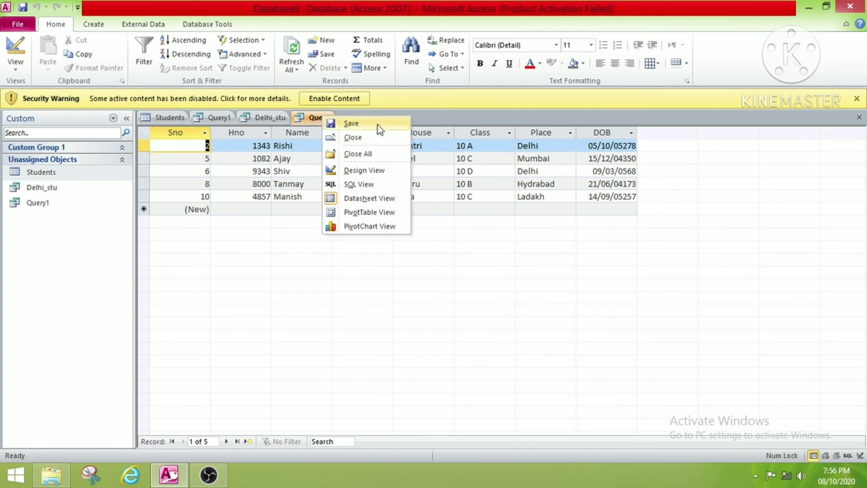
click(368, 122)
click(421, 166)
key(BackSpace)
key(BackSpace)
key(BackSpace)
key(BackSpace)
key(BackSpace)
key(BackSpace)
text(Male syu)
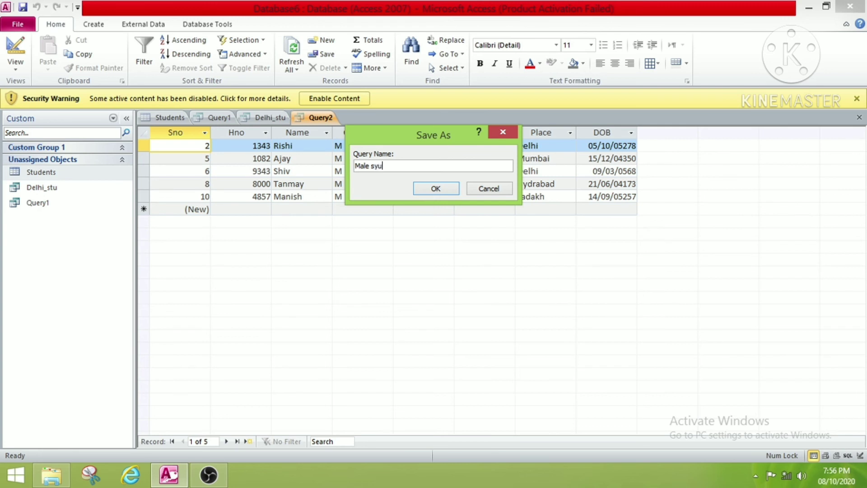
key(BackSpace)
key(BackSpace)
text(tudents)
click(434, 189)
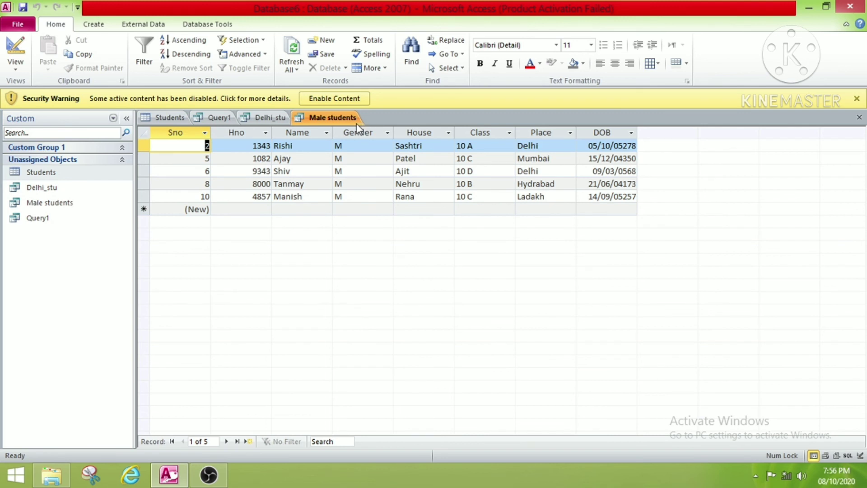
- Create a fourth query design on the Students table and switch it to SQL view
click(95, 25)
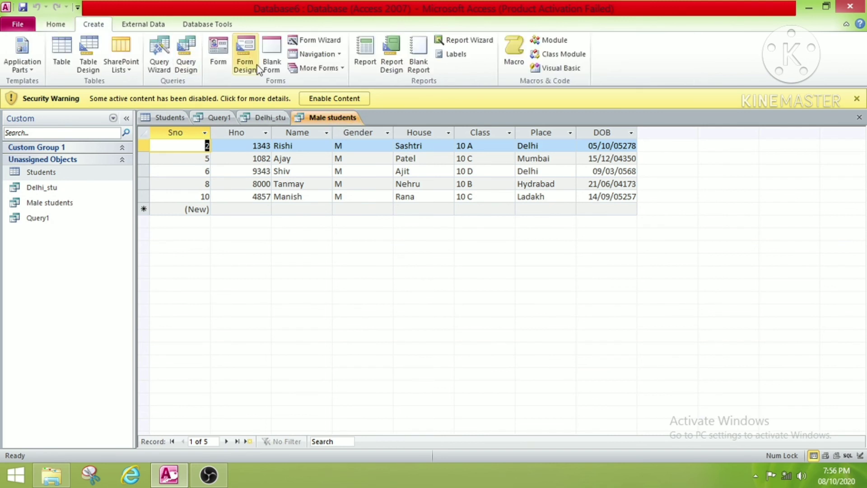
click(185, 69)
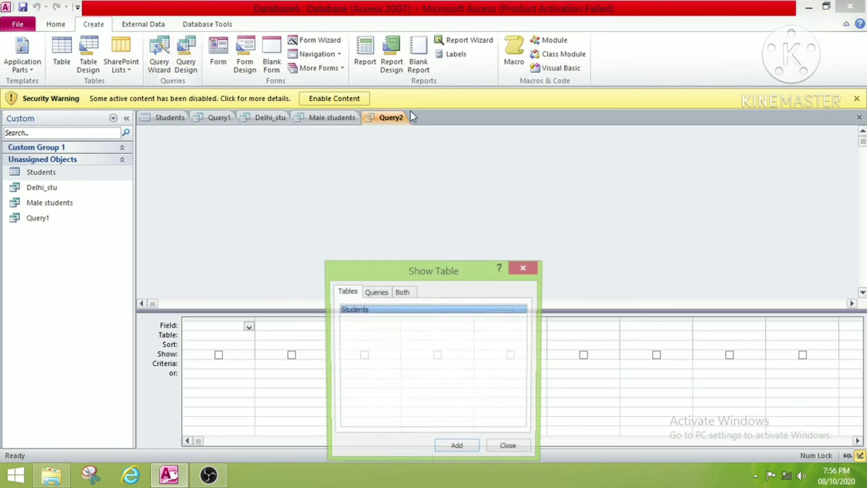
drag(458, 265, 440, 180)
click(452, 361)
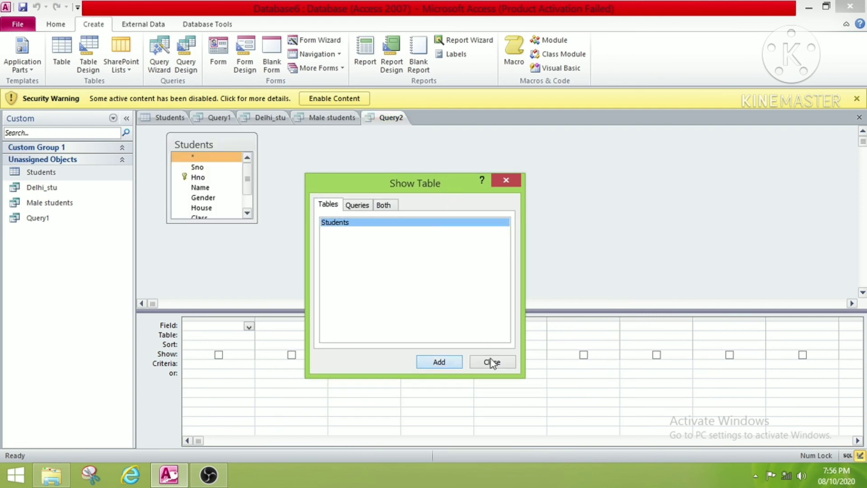
click(490, 362)
right_click(382, 120)
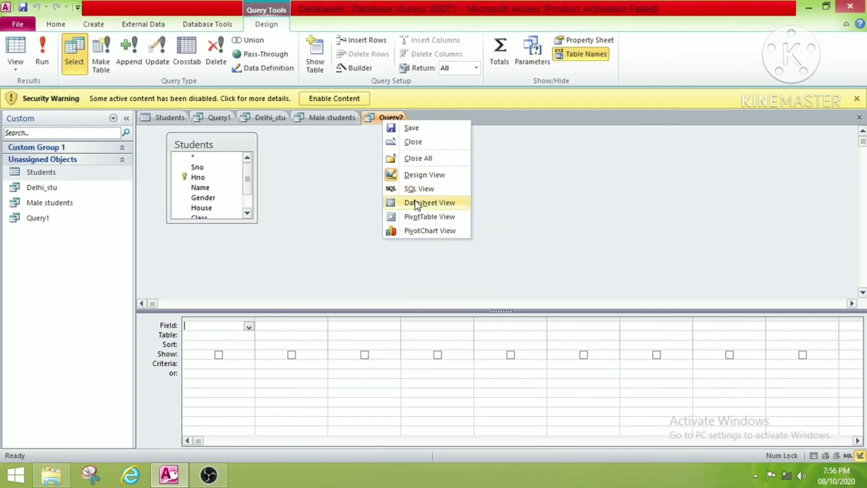
click(419, 189)
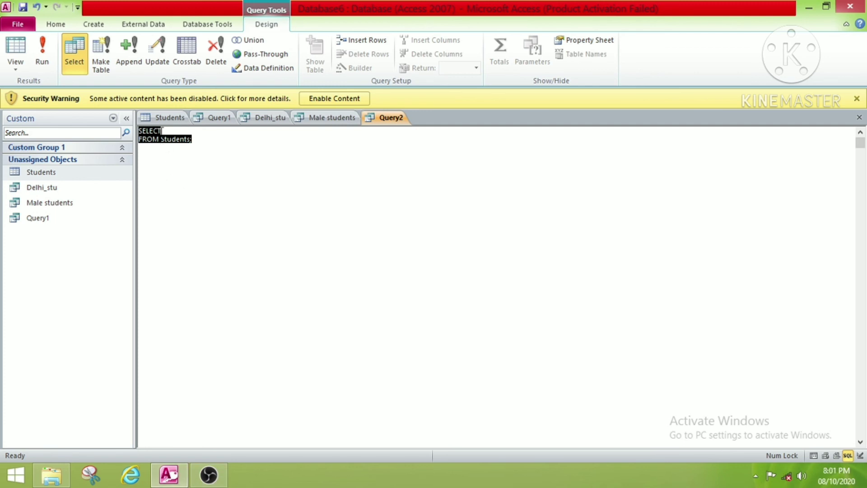
- Write the query SELECT* FROM Students where gender = "F" and house = "Rana"; and display its results as a datasheet
click(161, 131)
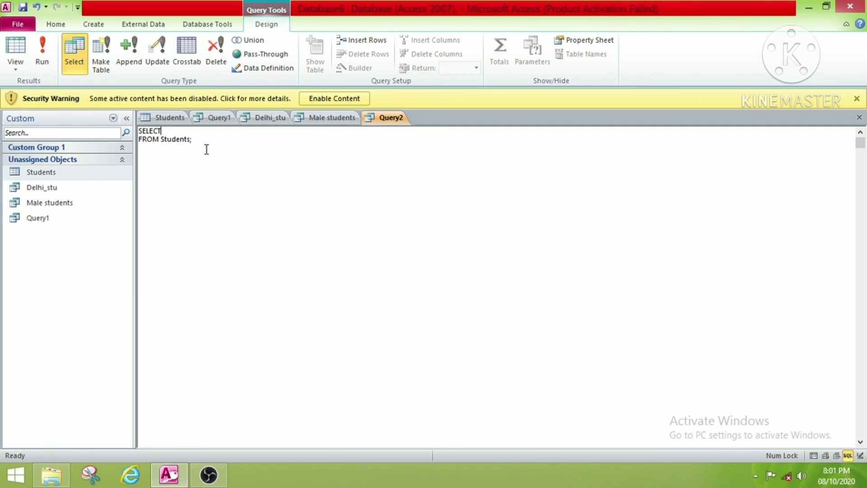
text(*)
click(188, 140)
key(BackSpace)
text(w)
key(Delete)
text(here gender)
key(BackSpace)
text(= "F)
key(BackSpace)
text(and house = "Rana)
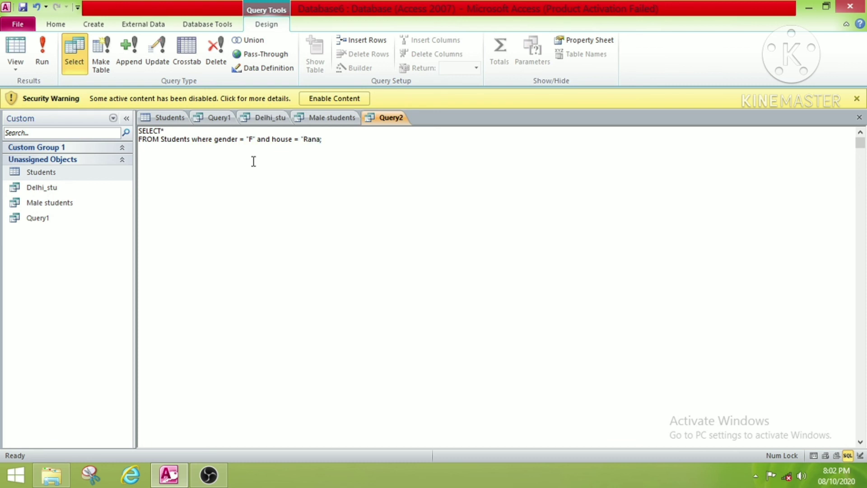
right_click(383, 118)
click(420, 201)
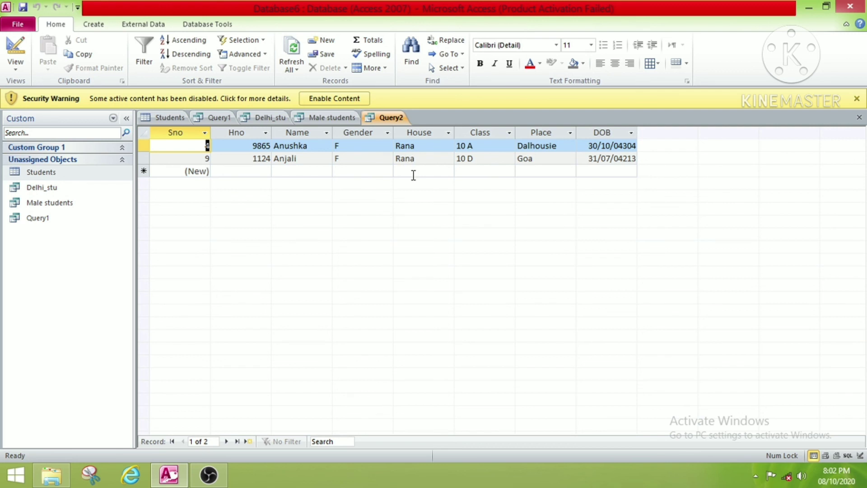
- Save the query for female students of Rana house under the name F_stu_rana
right_click(386, 118)
click(419, 126)
key(BackSpace)
text(F_stu_rana)
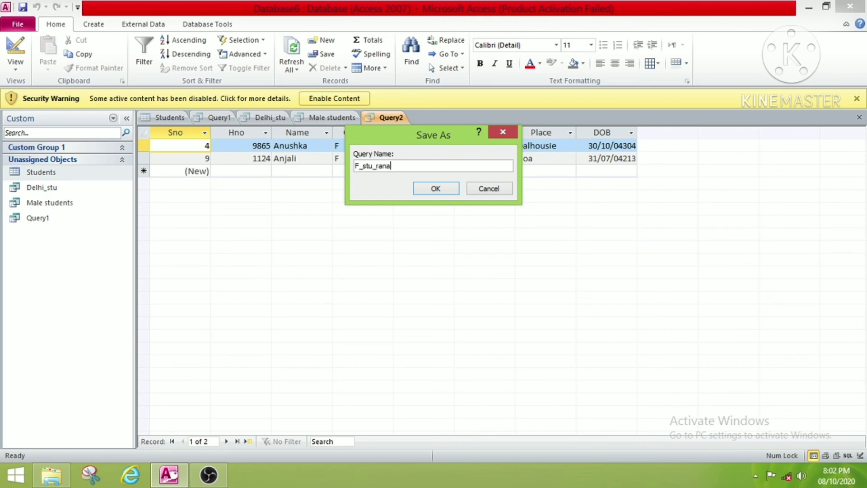
click(436, 188)
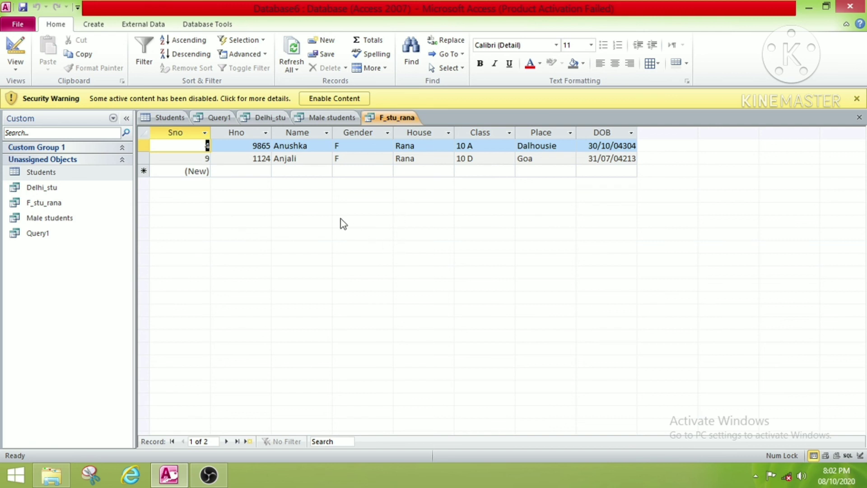
- Create a fifth query design on the Students table and switch it to SQL view
click(99, 28)
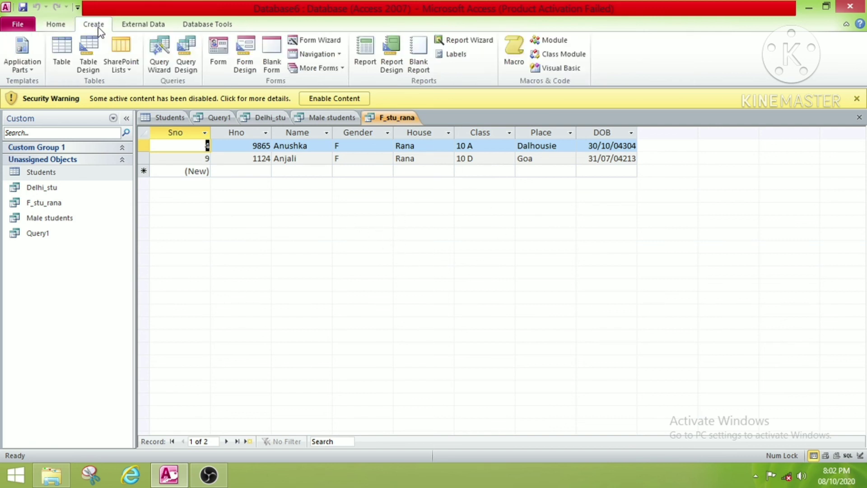
click(186, 52)
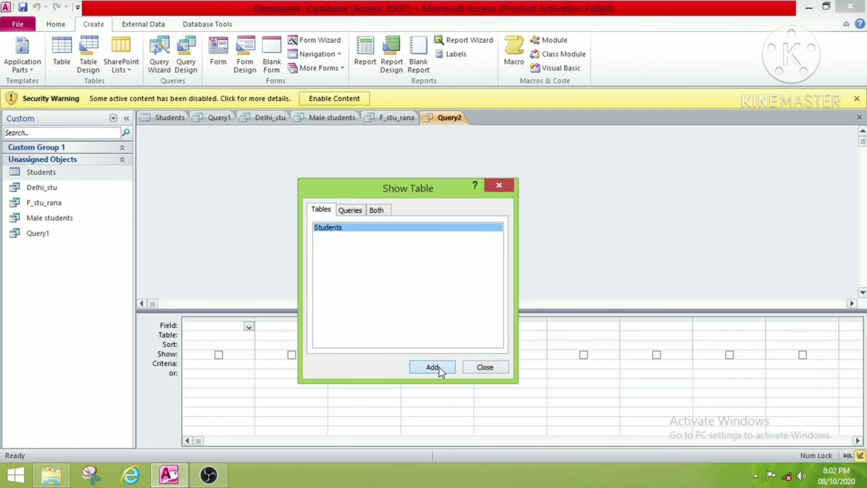
click(439, 367)
click(495, 371)
right_click(442, 118)
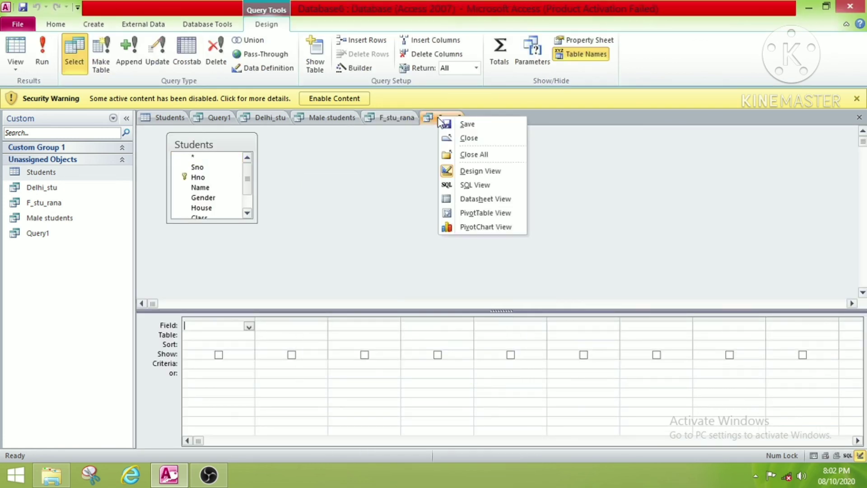
click(486, 185)
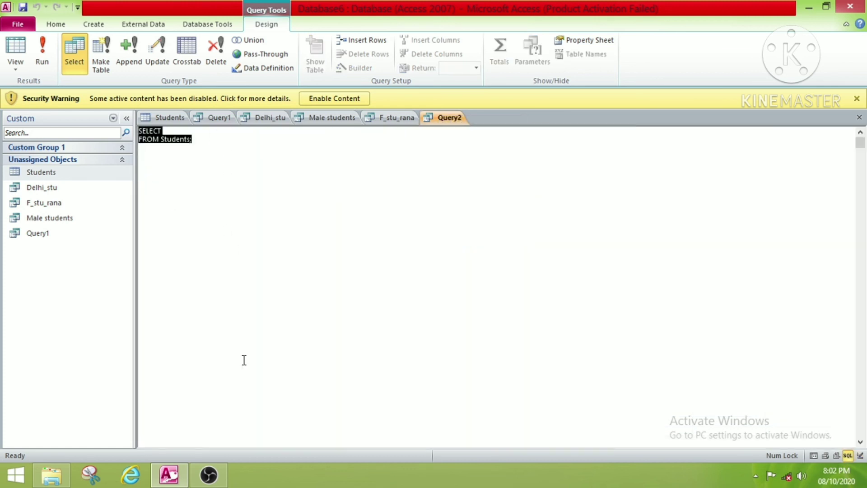
- Write a query selecting all fields from Students where class = "10 A" and display its results as a datasheet
click(163, 131)
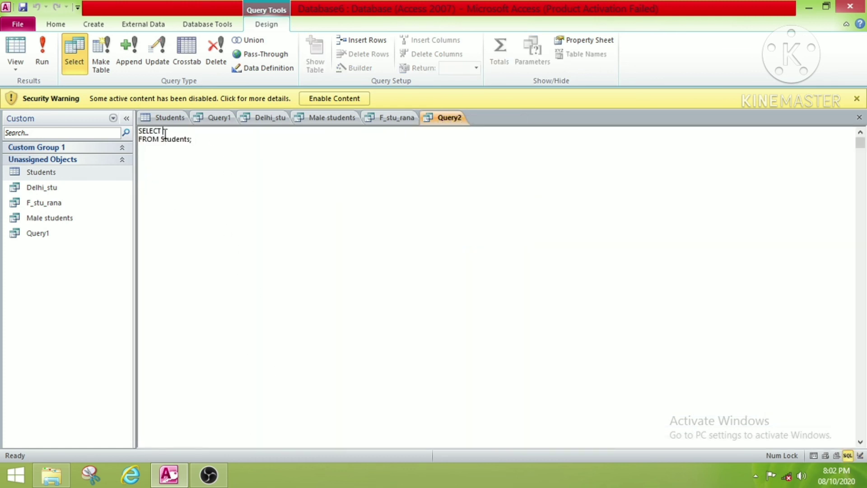
text(*)
click(189, 139)
key(BackSpace)
text(where v)
key(BackSpace)
text(class = '10 A)
right_click(443, 118)
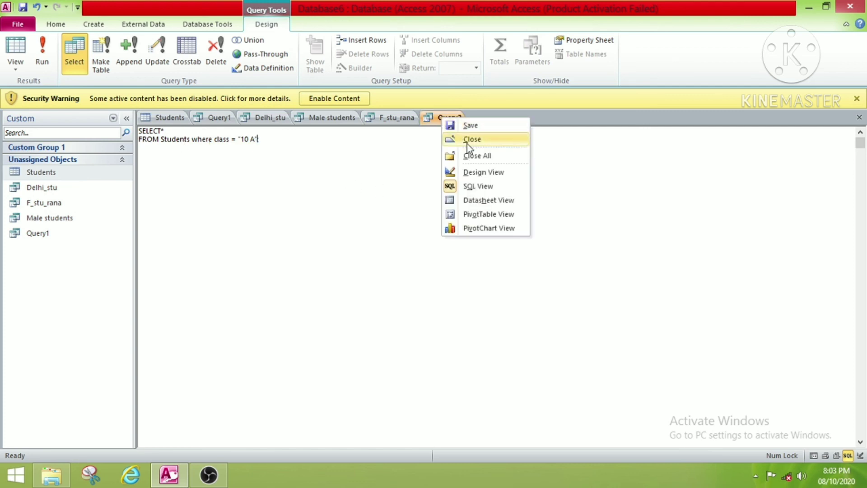
click(483, 202)
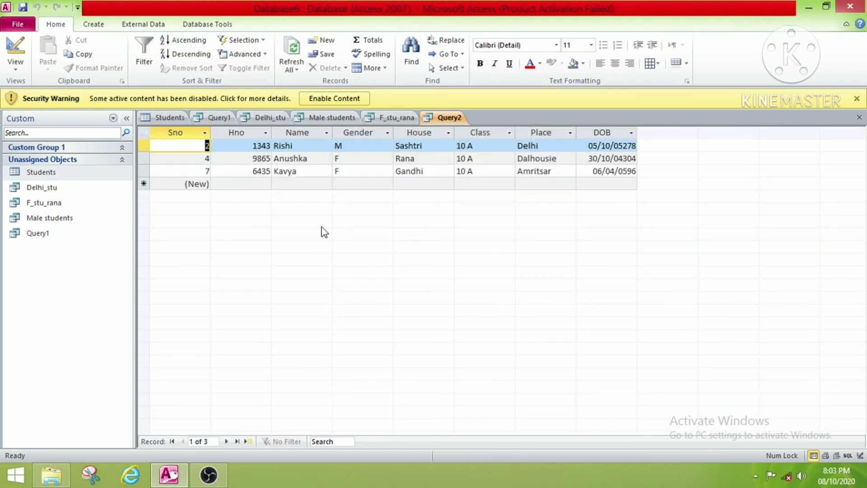